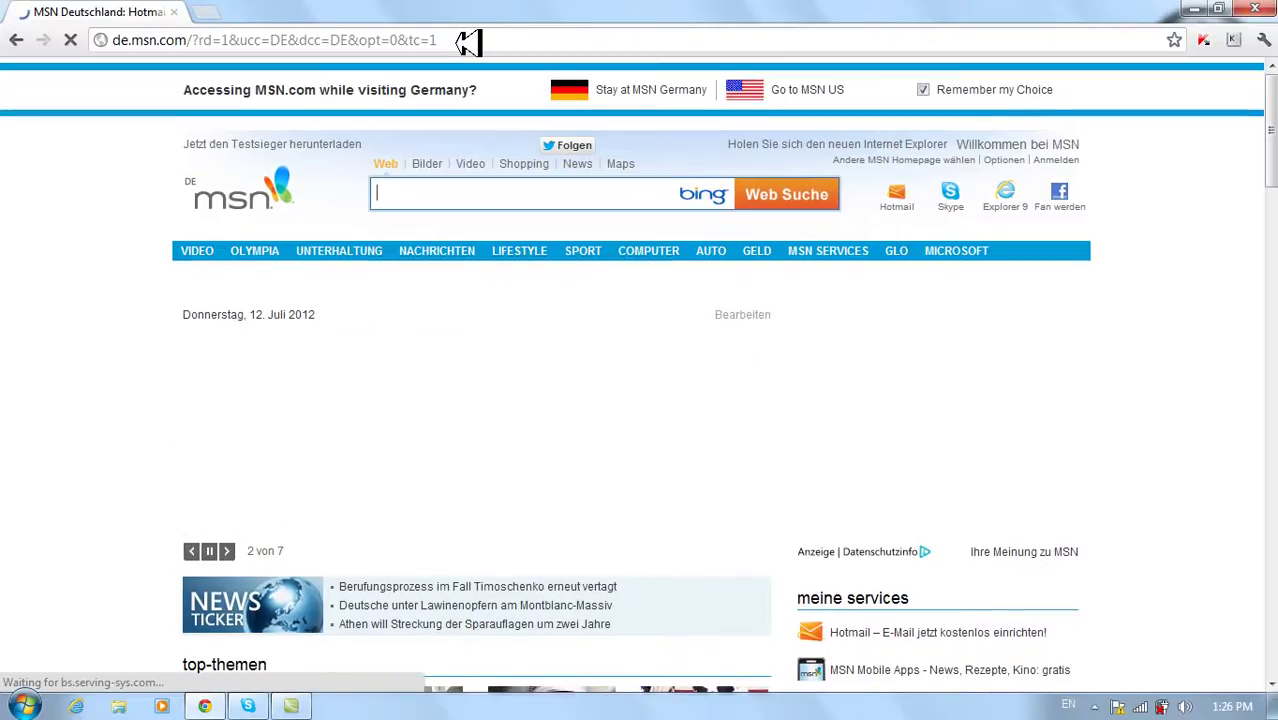
# - Go to hotmail.com in Chrome and start a new Windows Live ID sign-up
pyautogui.click(466, 39)
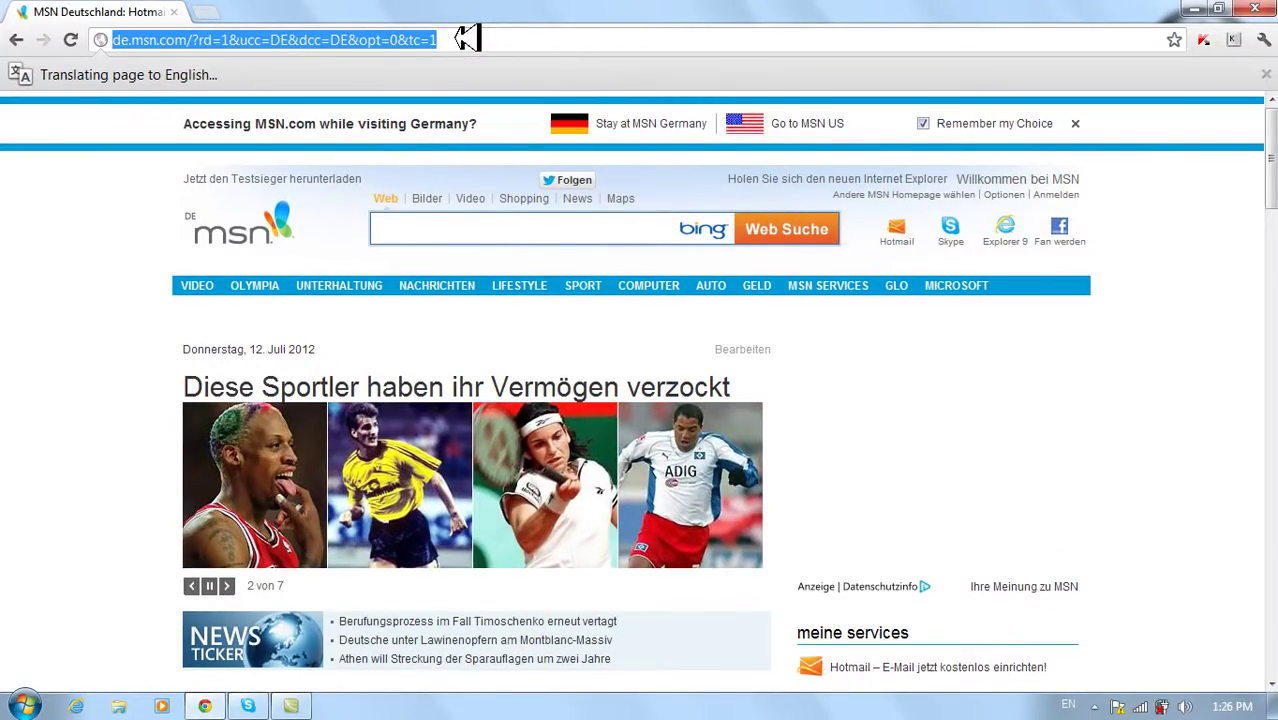
pyautogui.write('hotmail.com')
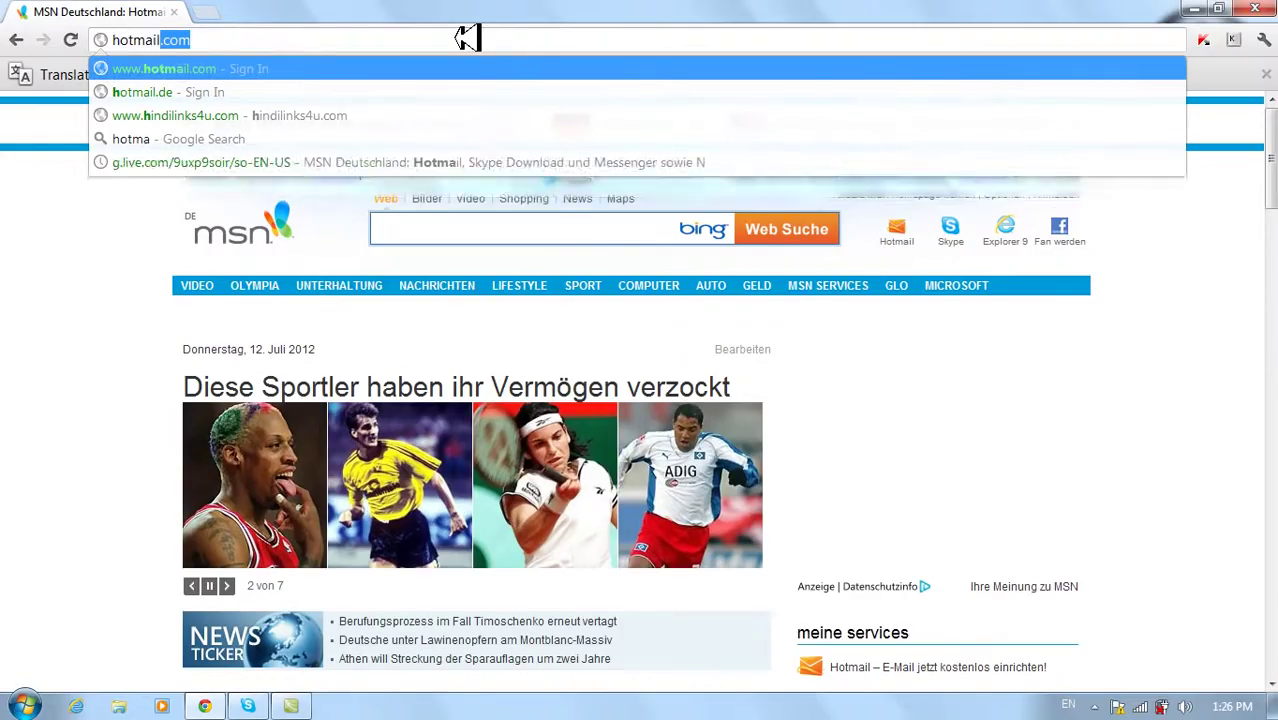
pyautogui.press('Return')
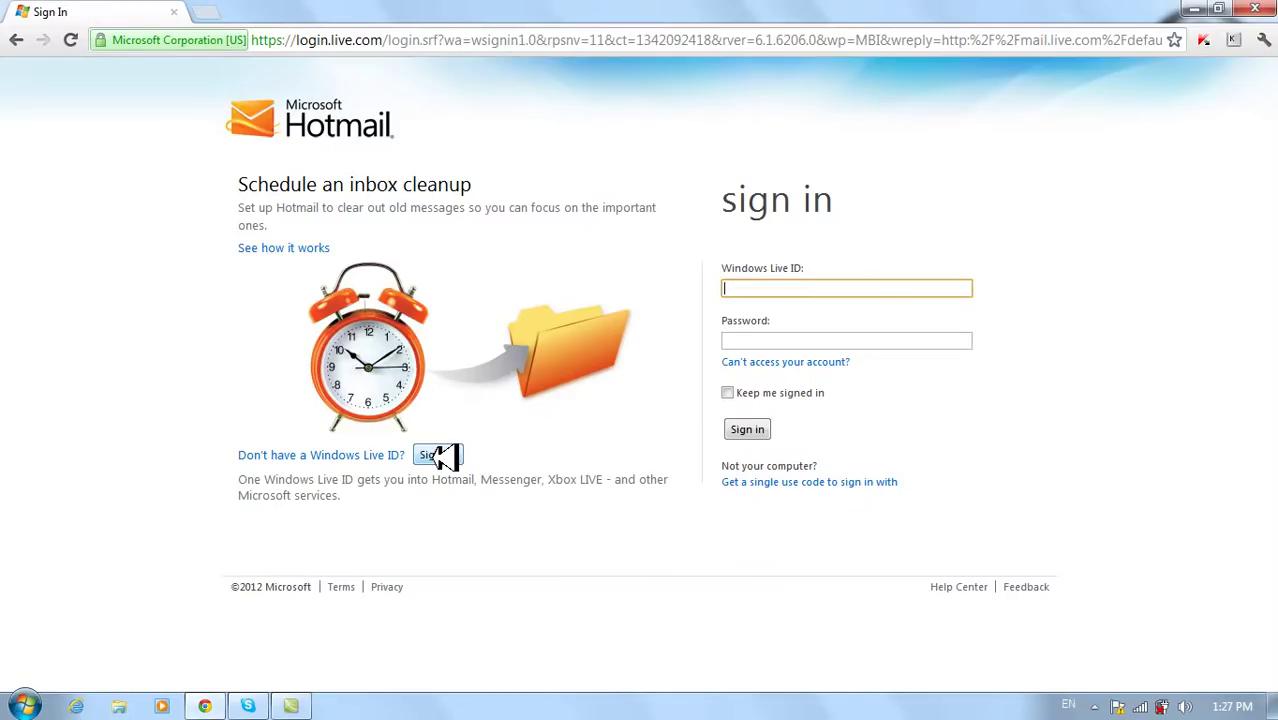
pyautogui.click(441, 455)
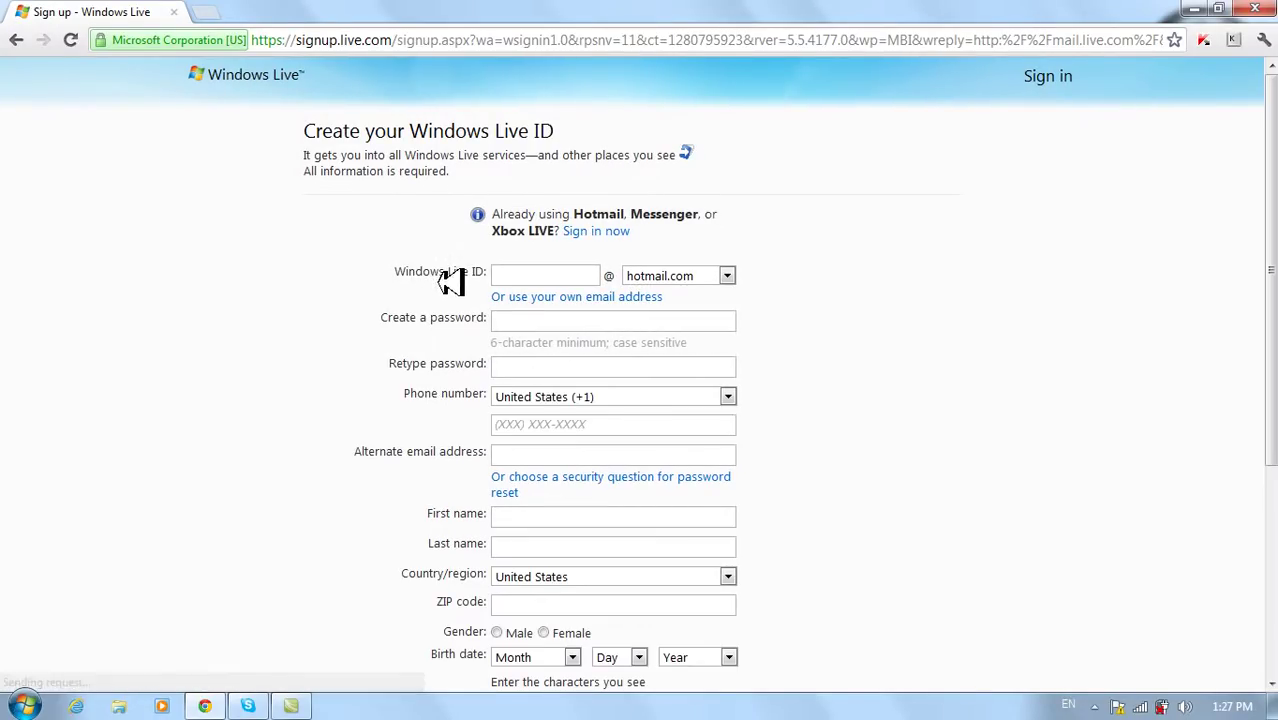
# - Enter the desired hotmail.com account name, then a six-character password and its confirmation
pyautogui.click(540, 277)
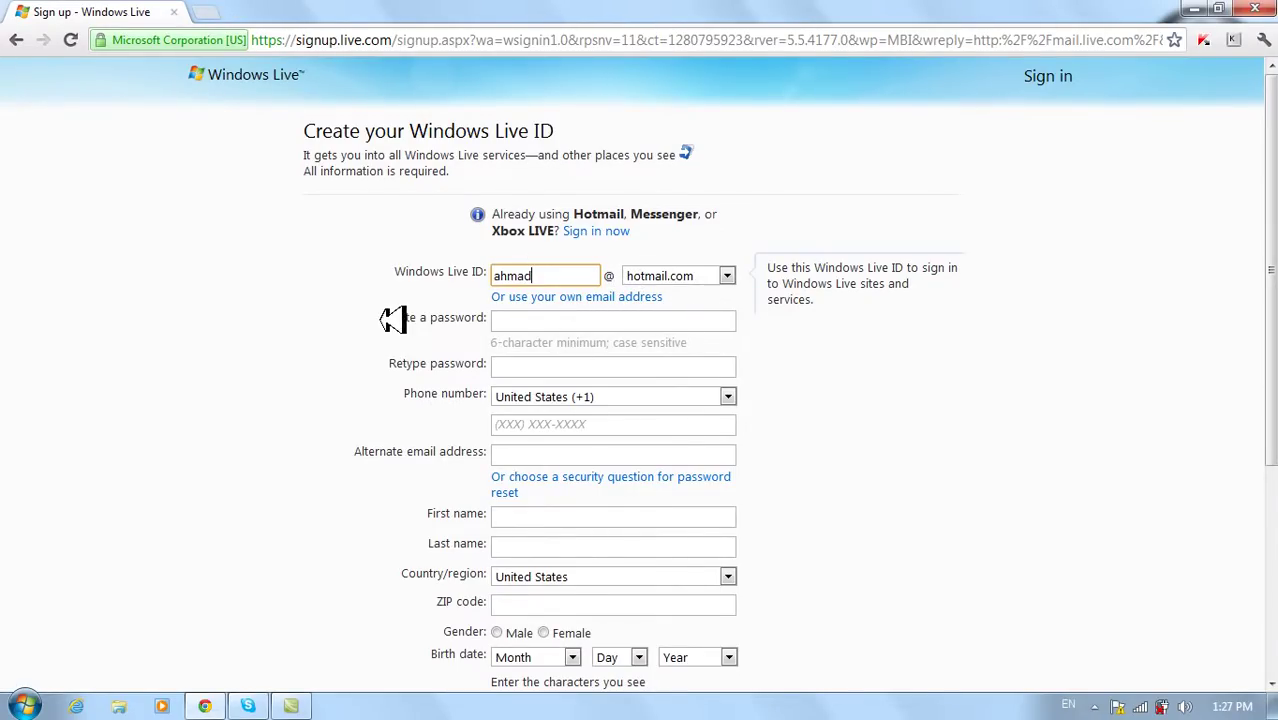
pyautogui.click(522, 322)
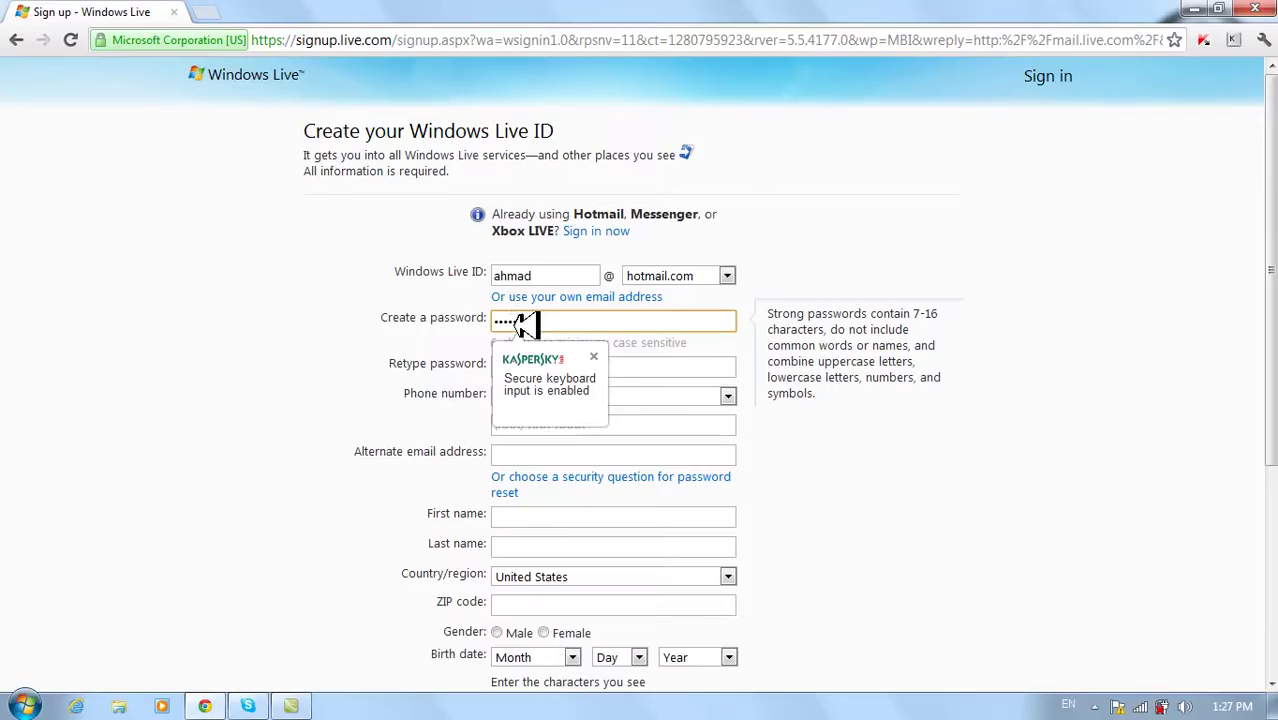
pyautogui.moveTo(578, 324); pyautogui.dragTo(470, 322)
pyautogui.click(634, 366)
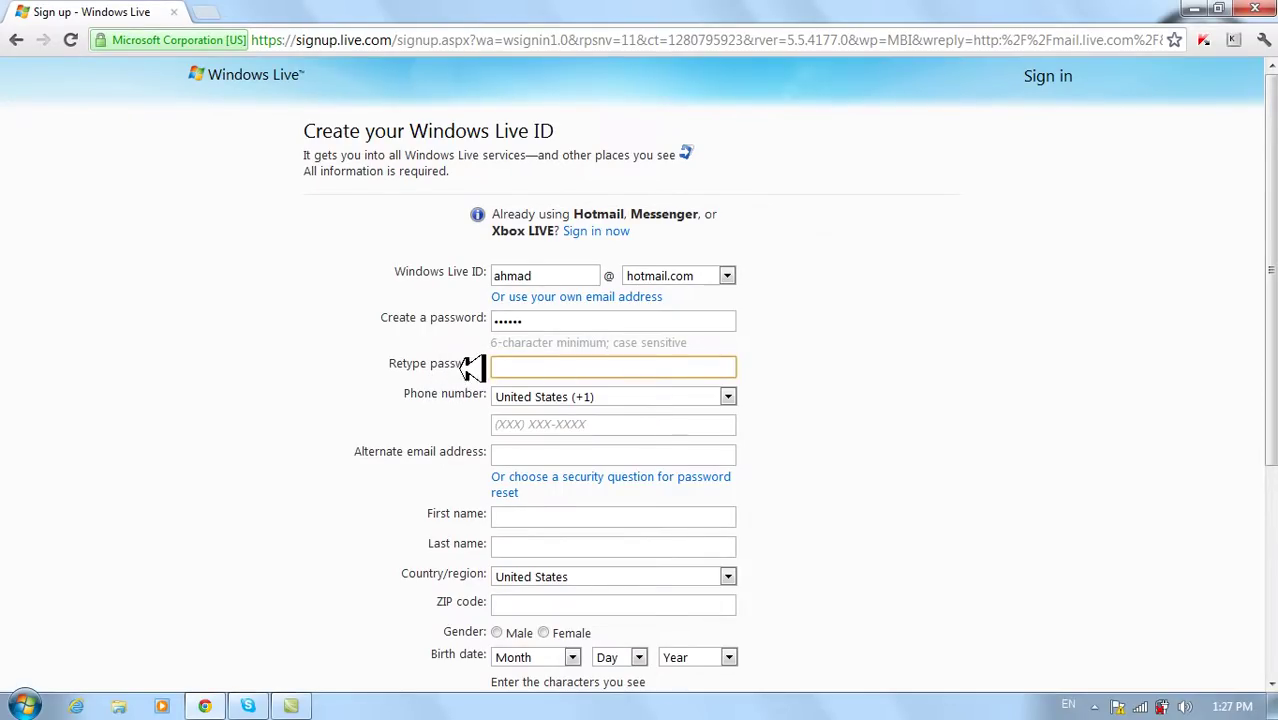
pyautogui.doubleClick(530, 320)
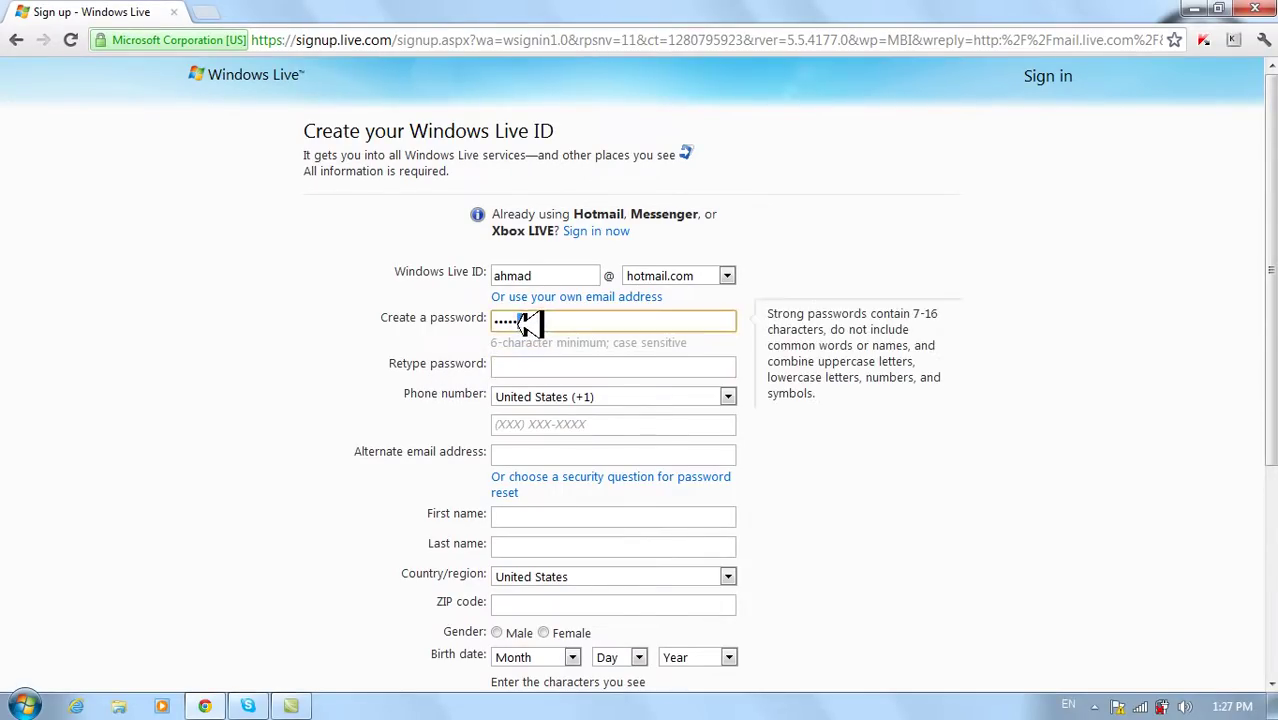
pyautogui.click(520, 368)
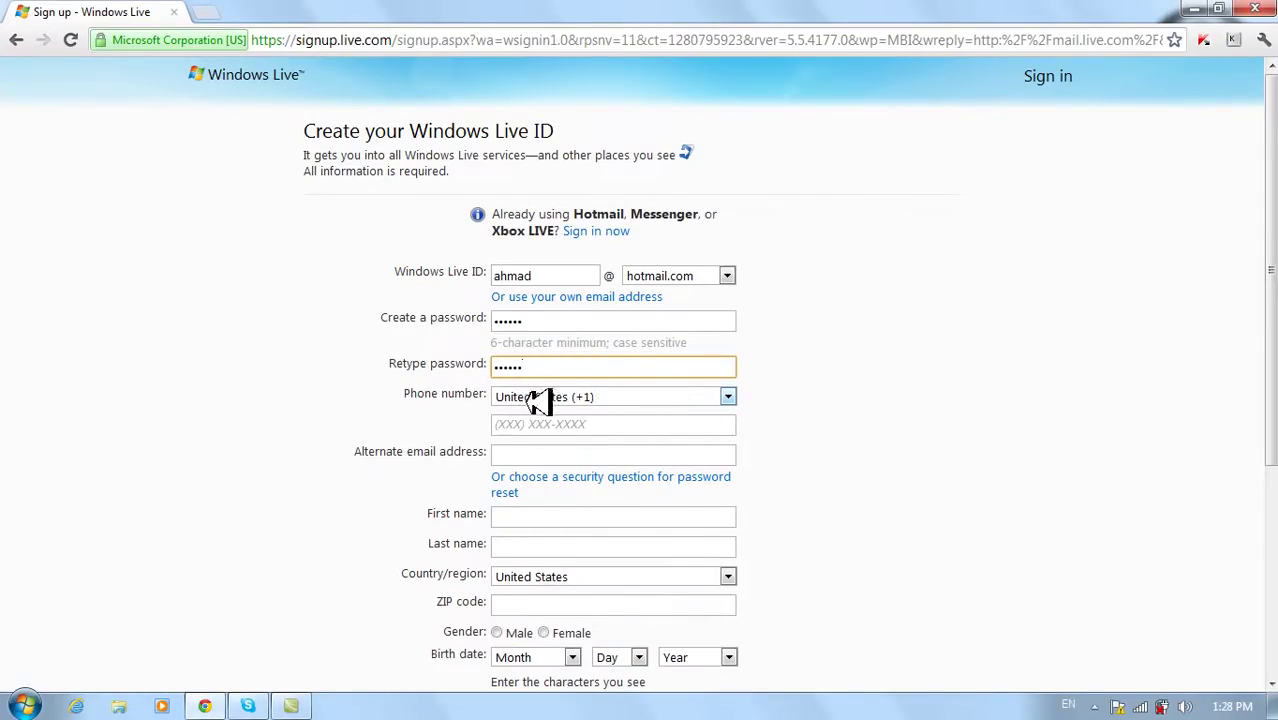
# - Pick Afghanistan (+93) from the phone country list and type the phone number
pyautogui.click(729, 397)
pyautogui.moveTo(770, 337); pyautogui.dragTo(768, 88)
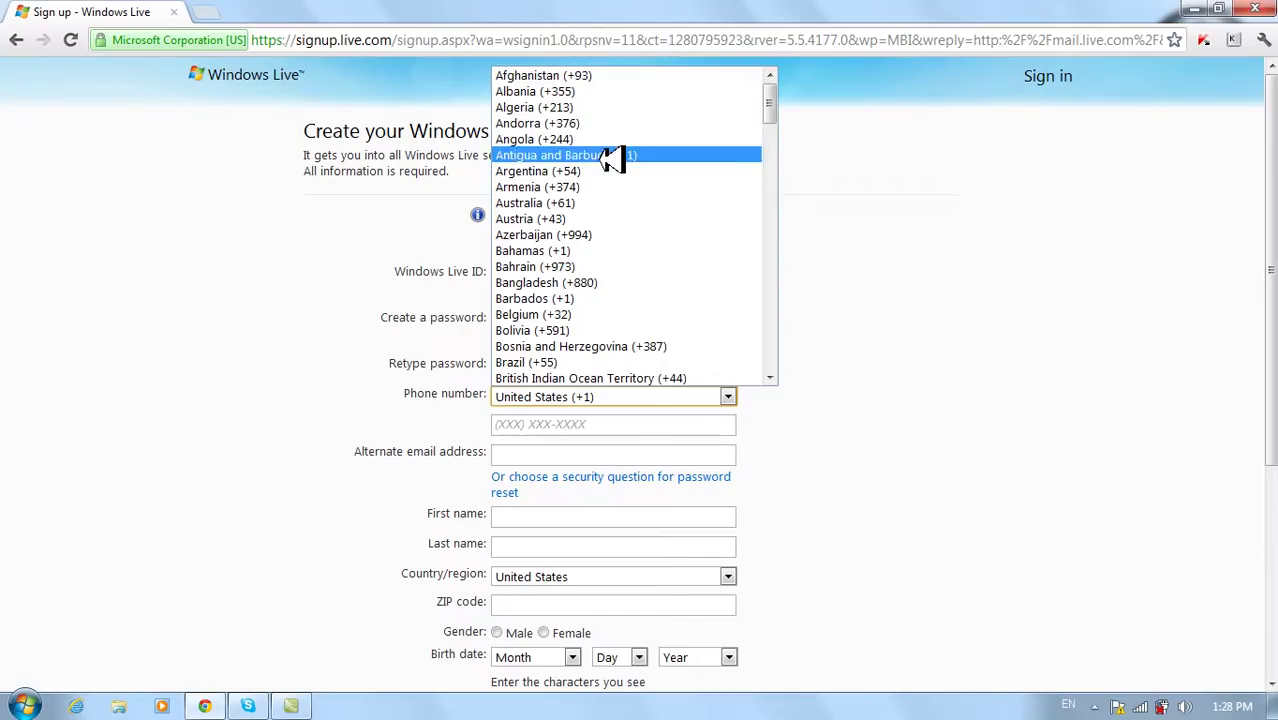
pyautogui.moveTo(776, 112); pyautogui.dragTo(778, 284)
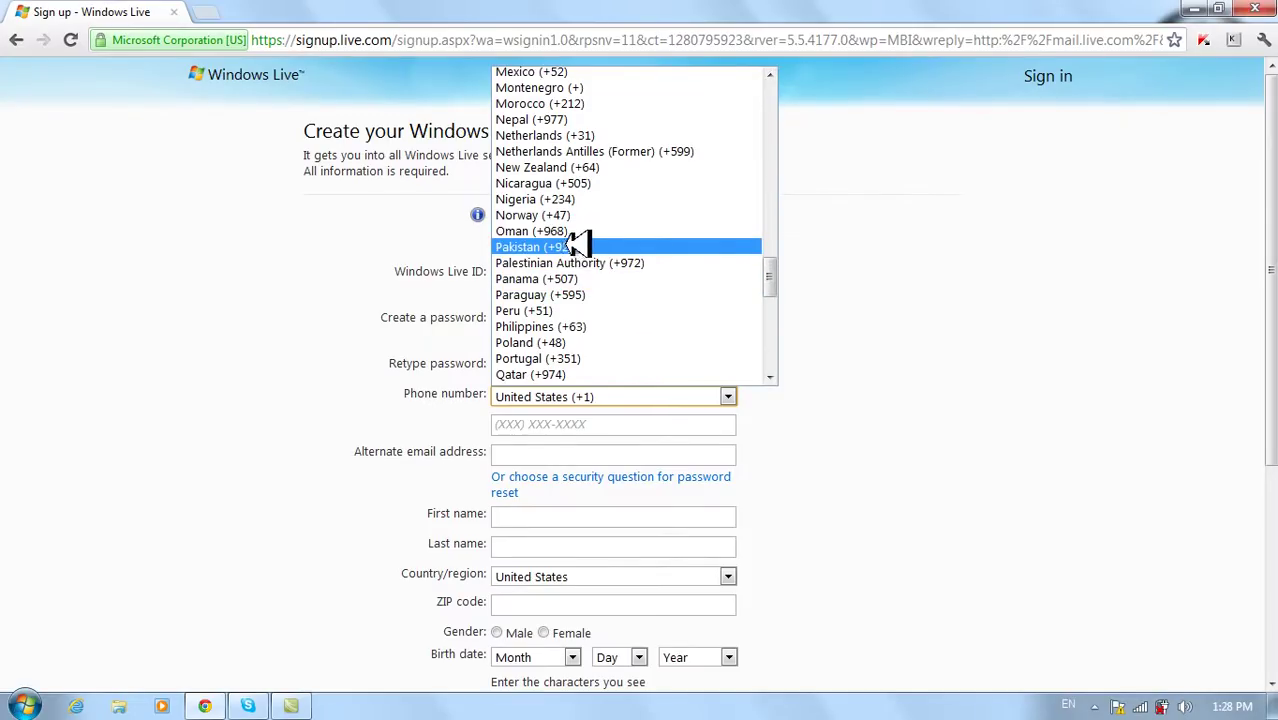
pyautogui.moveTo(766, 271); pyautogui.dragTo(780, 78)
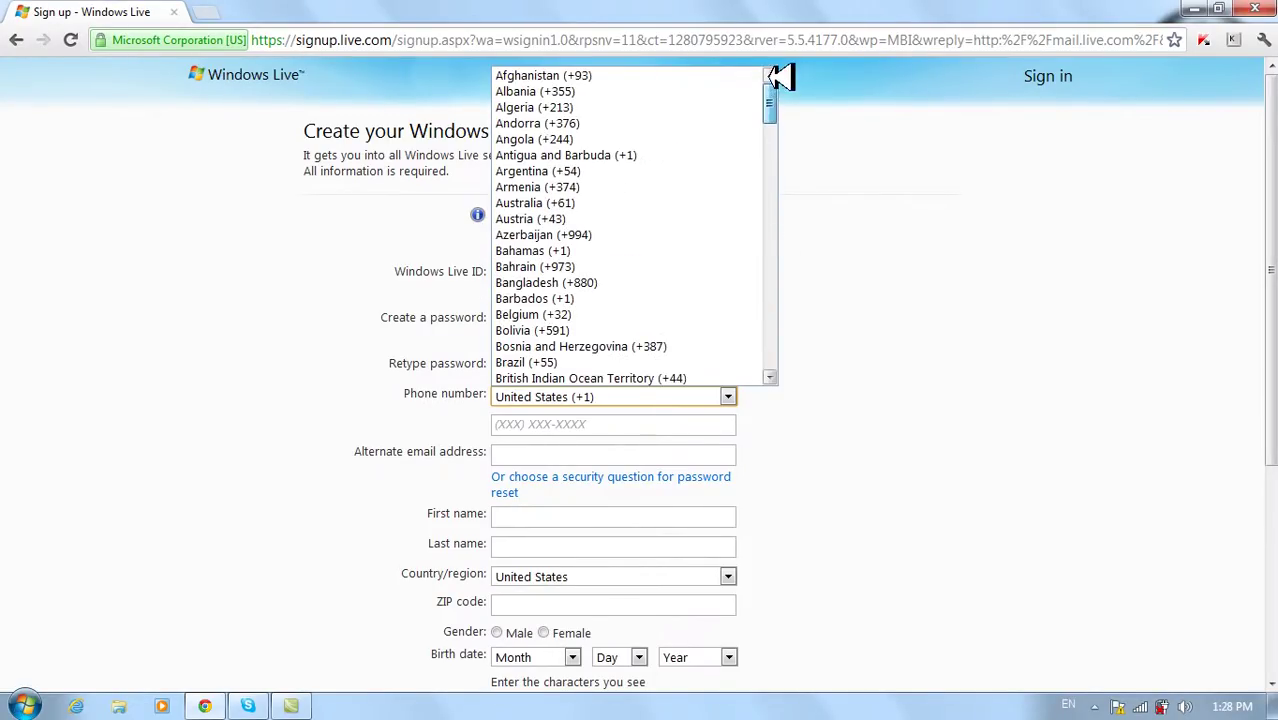
pyautogui.click(590, 77)
pyautogui.click(524, 421)
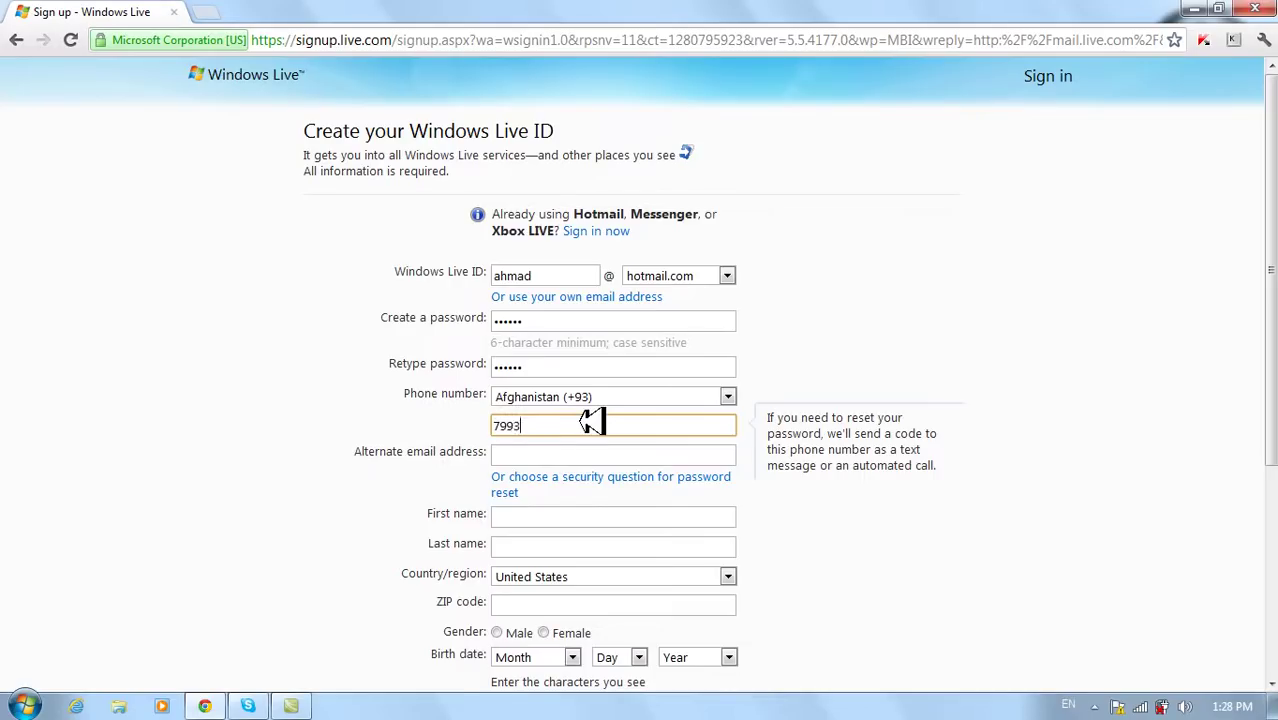
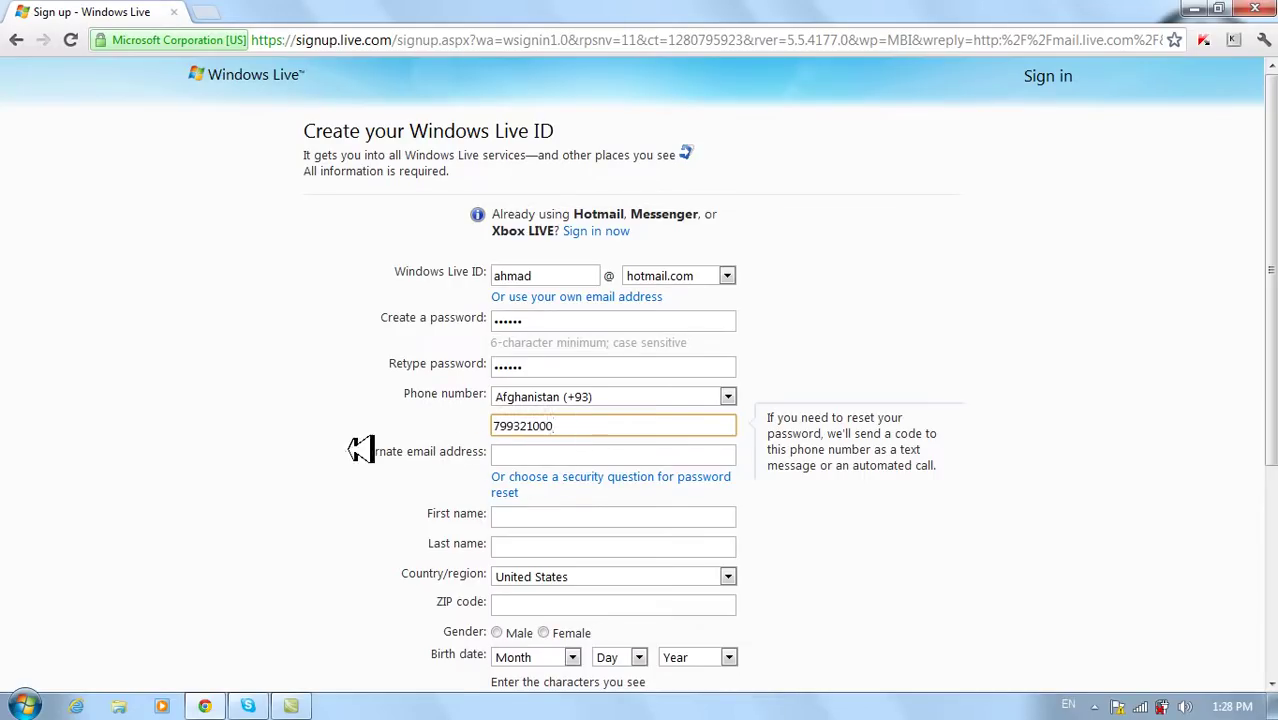
pyautogui.click(510, 453)
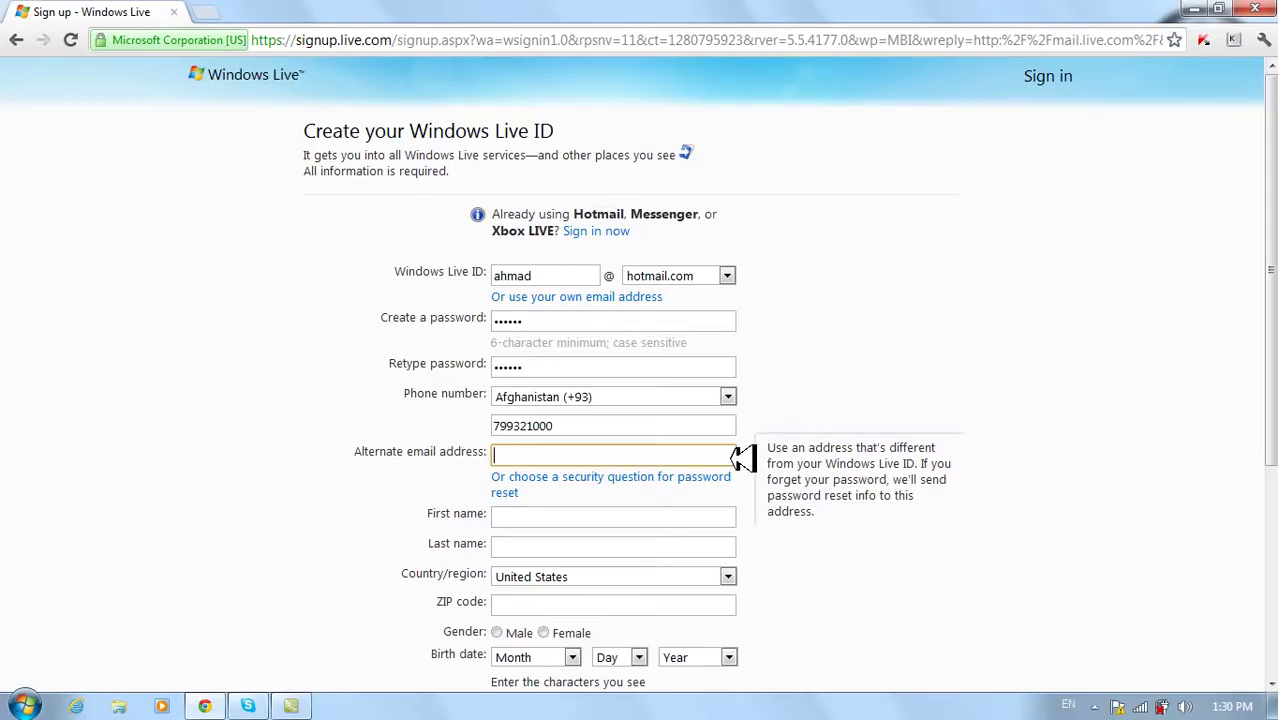
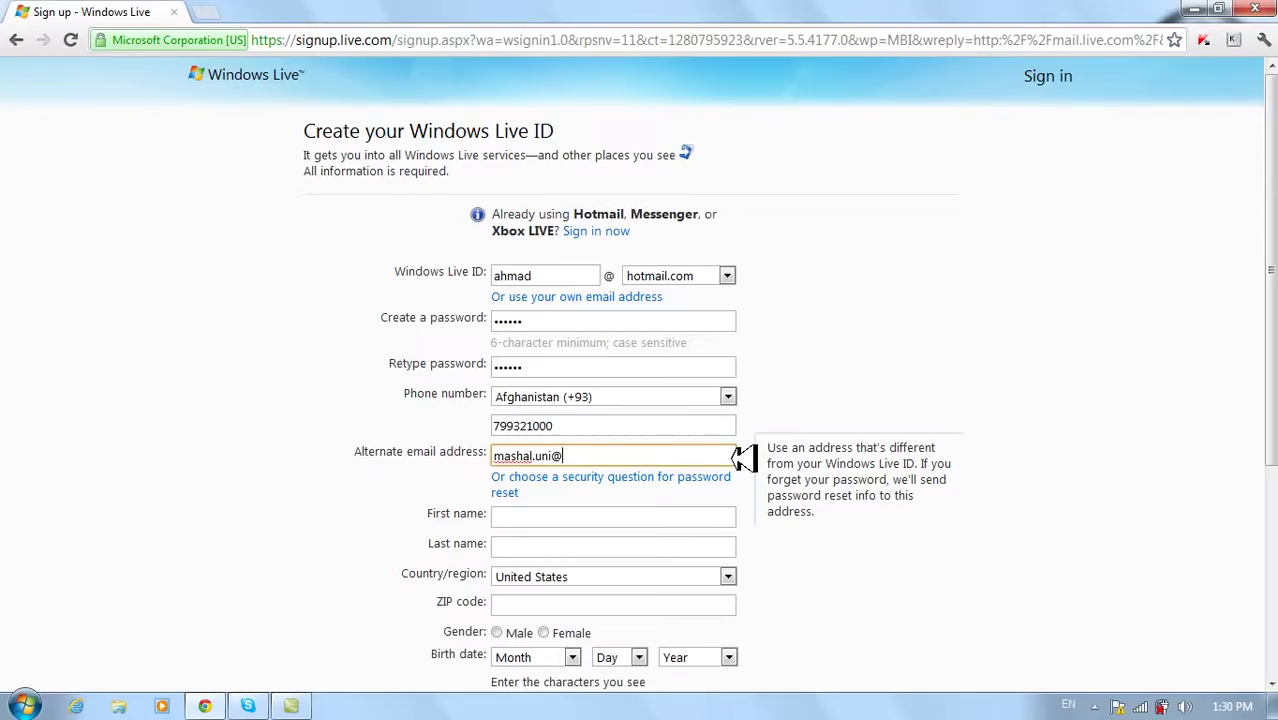
pyautogui.click(507, 277)
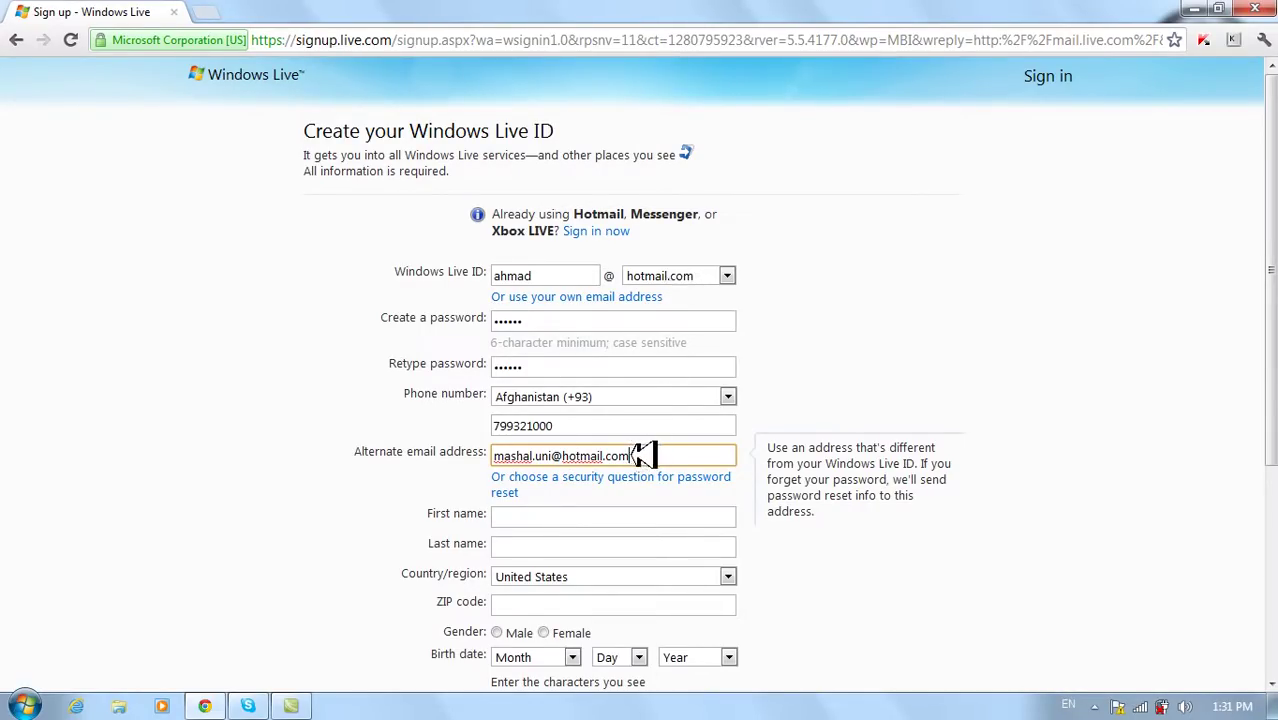
pyautogui.moveTo(645, 455); pyautogui.dragTo(490, 455)
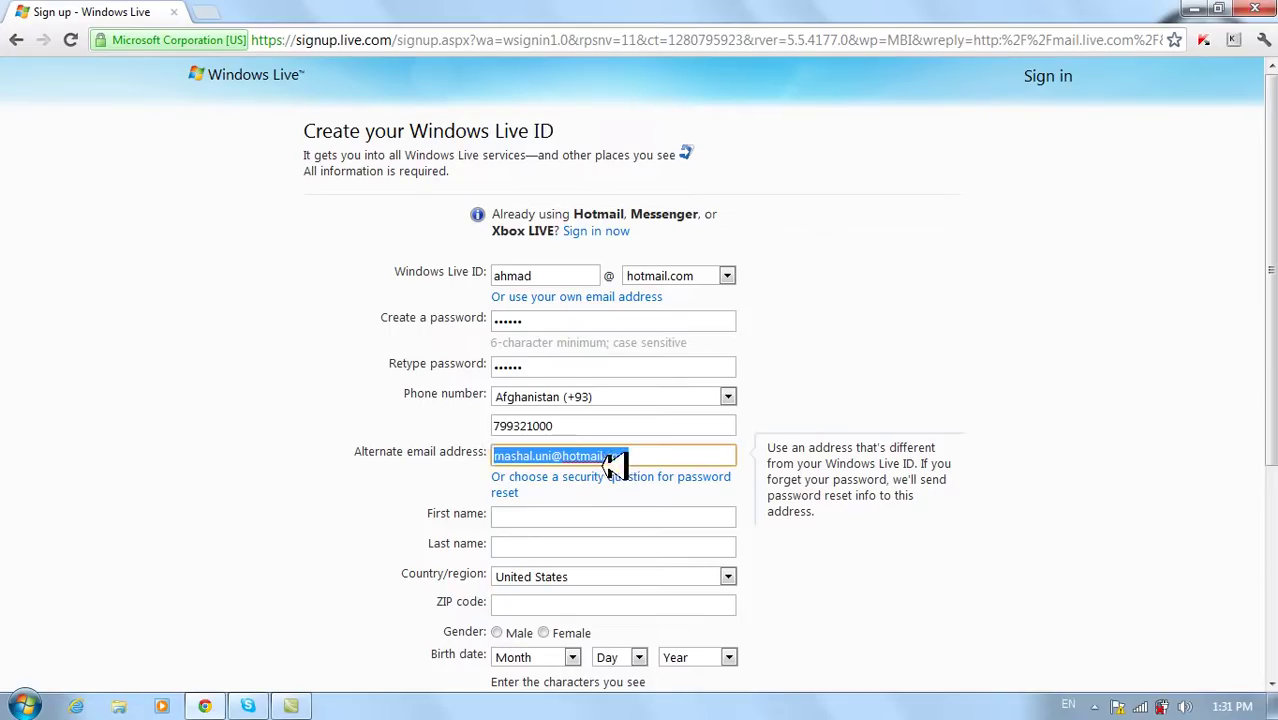
pyautogui.click(645, 455)
pyautogui.moveTo(645, 455); pyautogui.dragTo(452, 449)
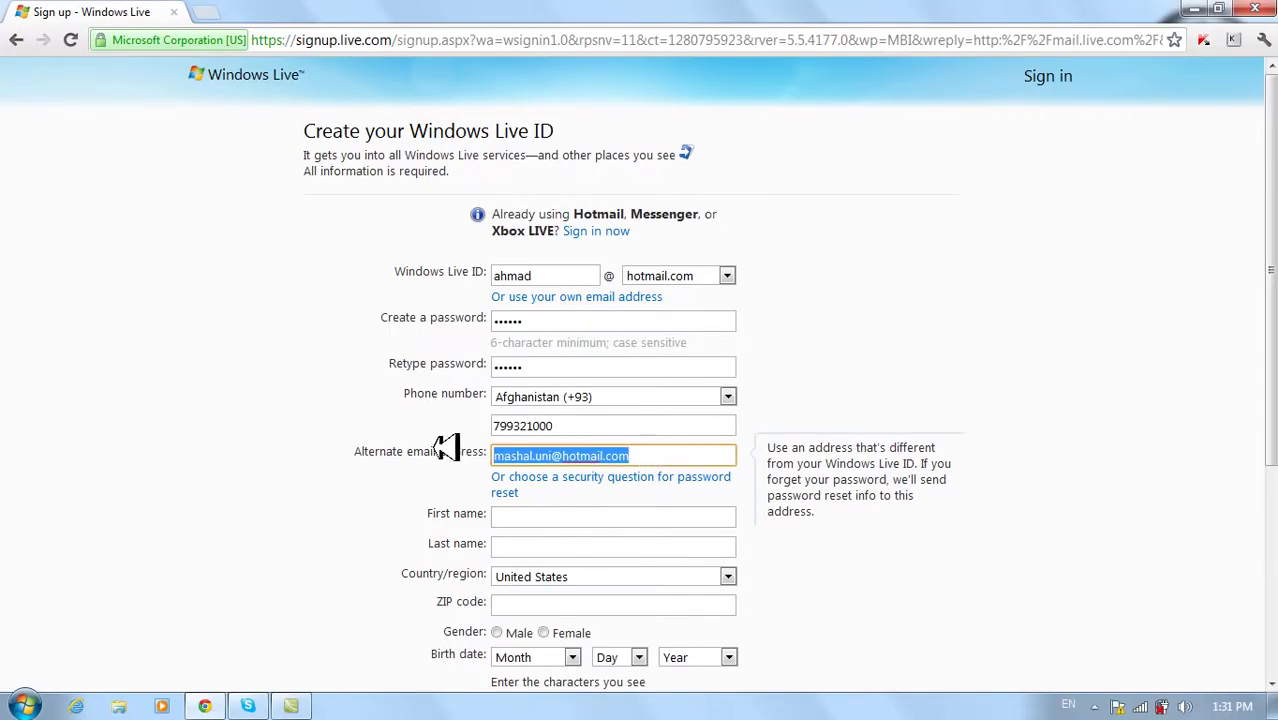
pyautogui.press('BackSpace')
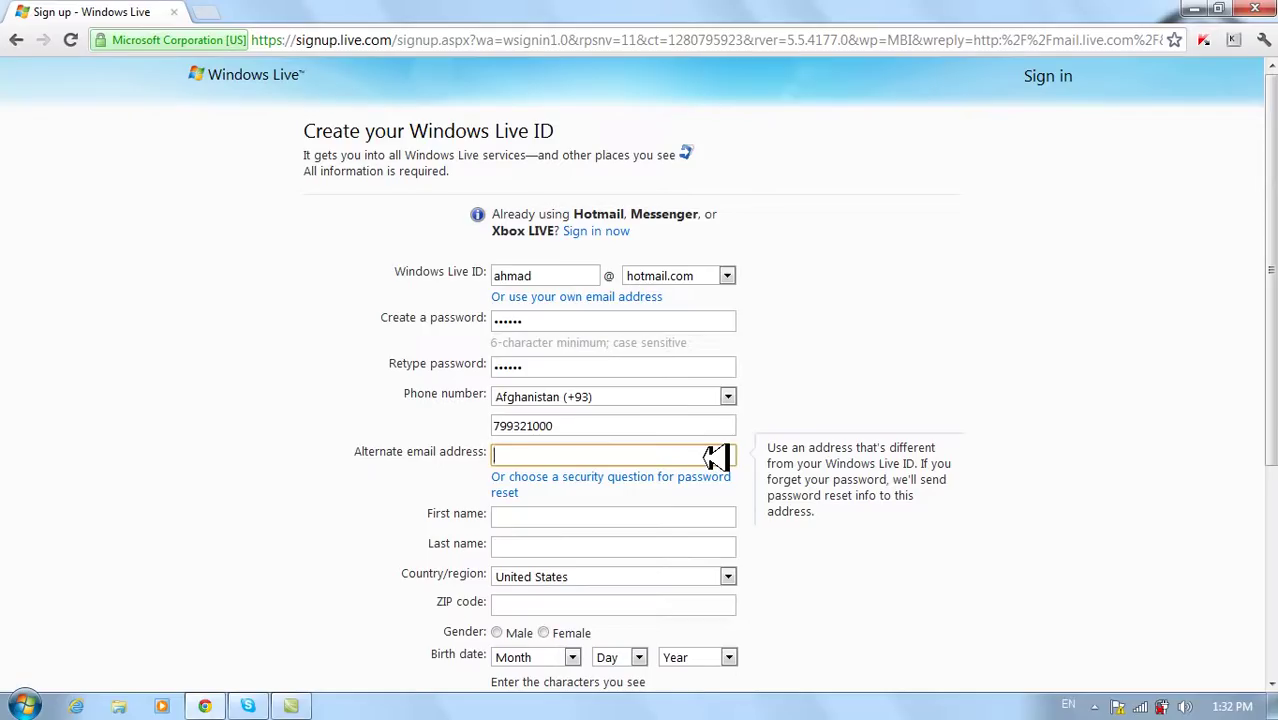
# - Switch from alternate email to a security question and choose Favorite teacher
pyautogui.click(640, 460)
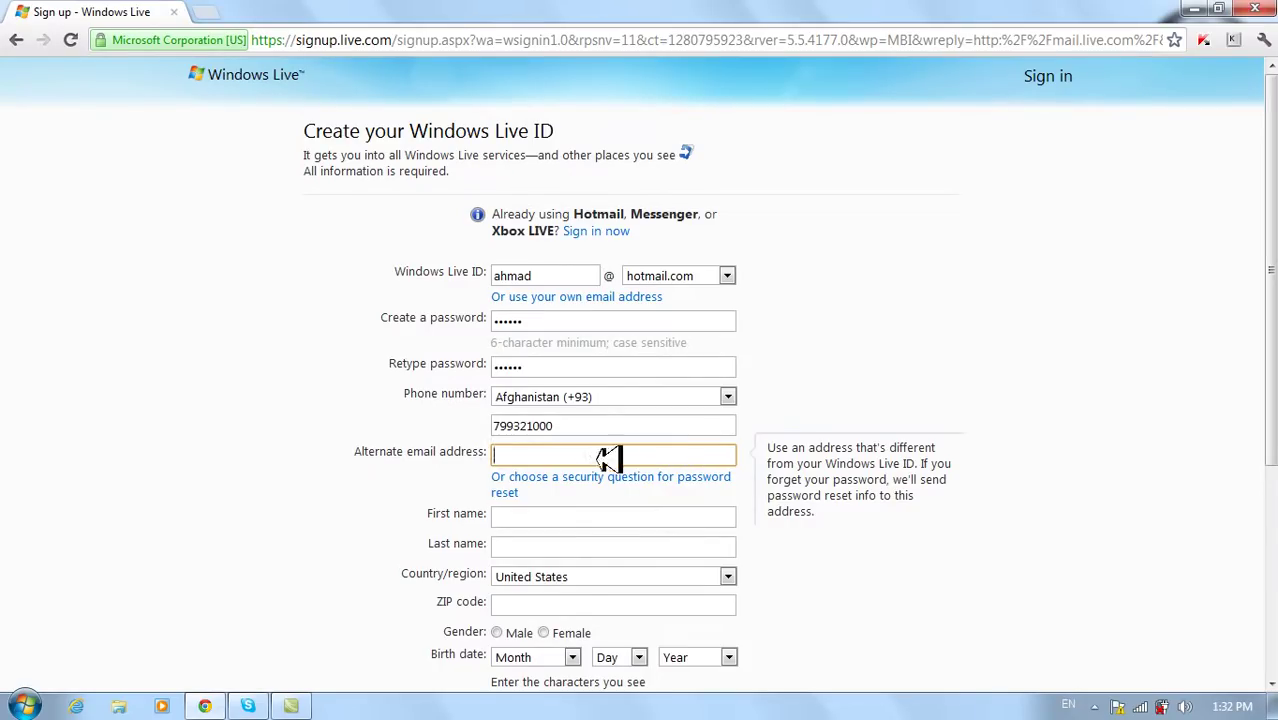
pyautogui.click(535, 477)
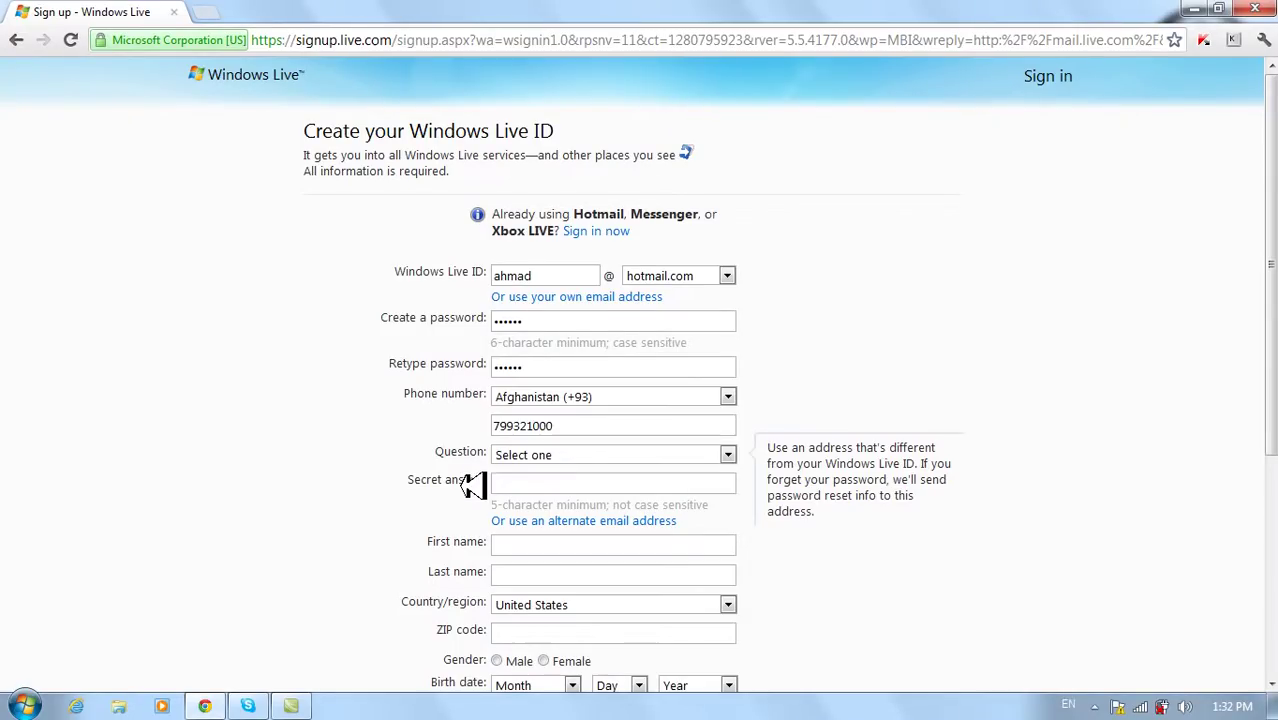
pyautogui.press('Tab')
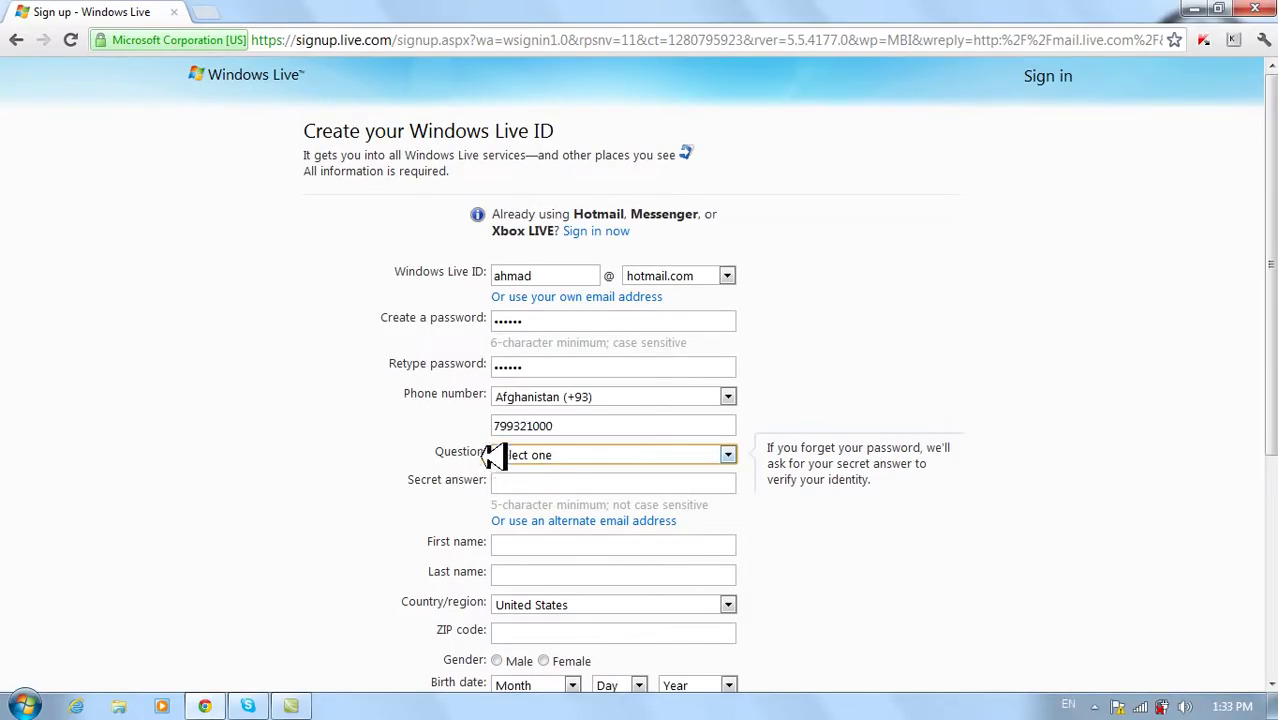
pyautogui.click(731, 454)
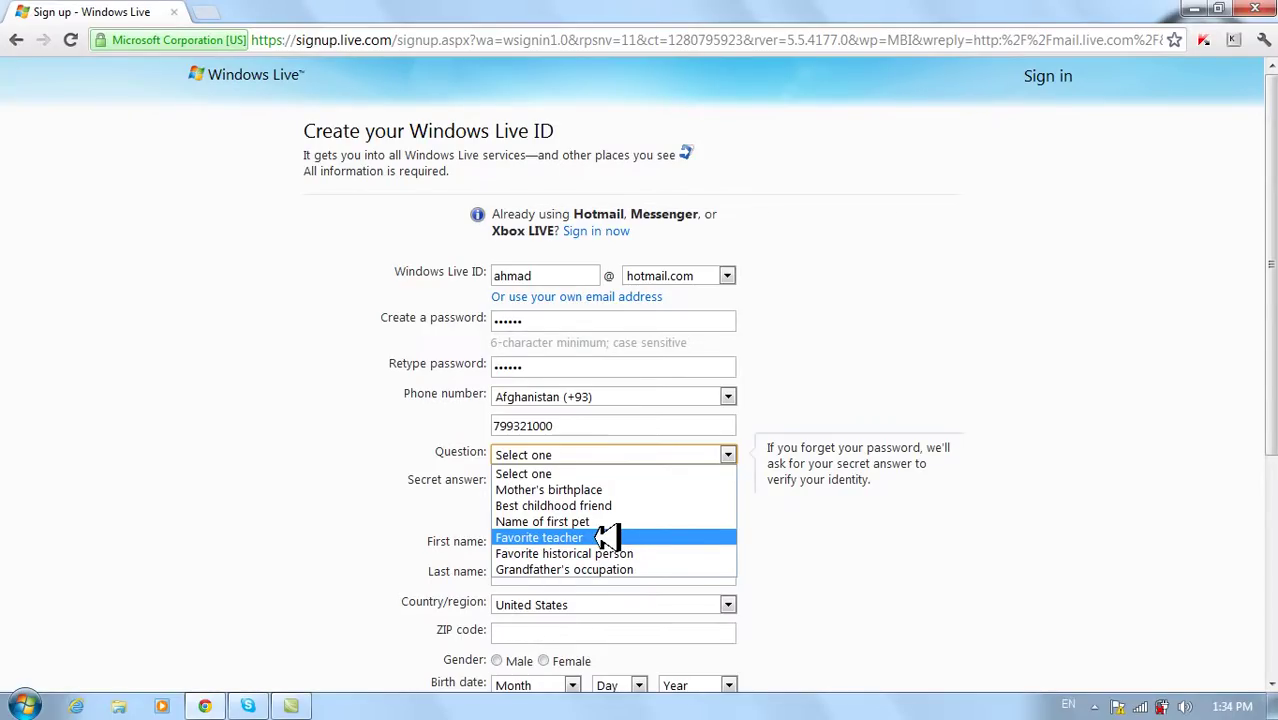
pyautogui.click(606, 538)
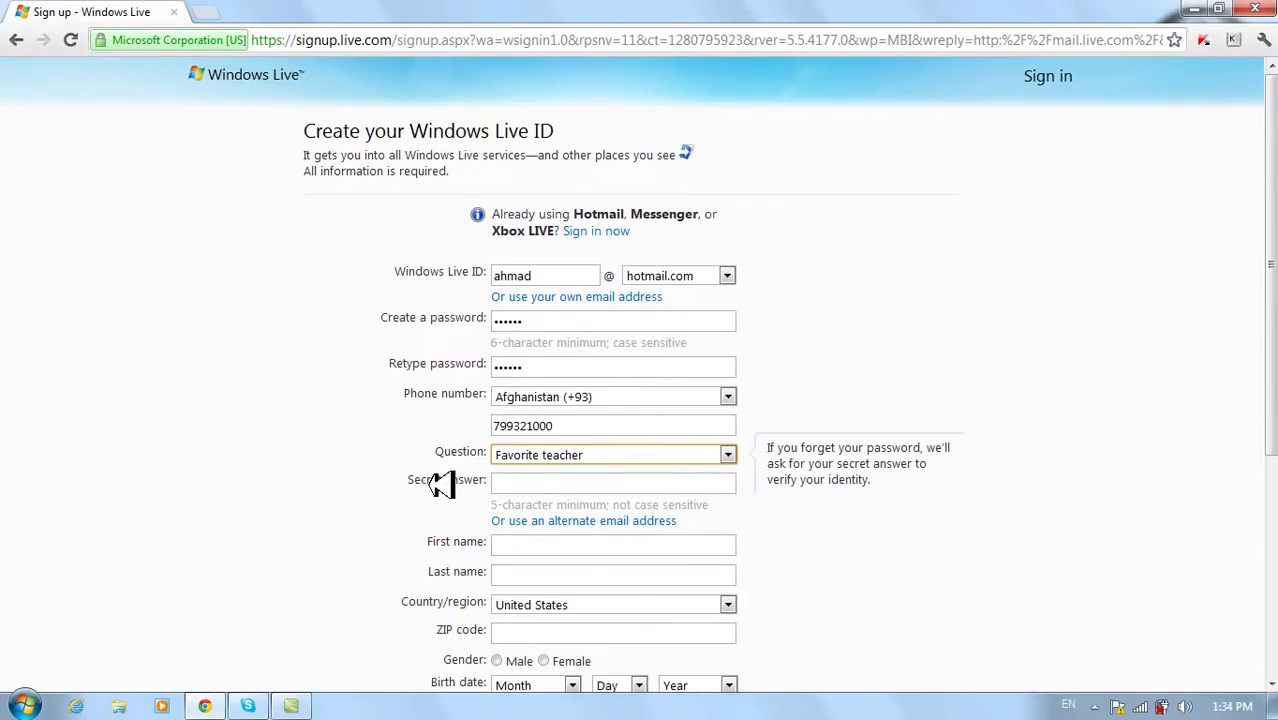
# - Confirm Favorite teacher again and type a first secret answer, erasing a mistyped character
pyautogui.click(521, 482)
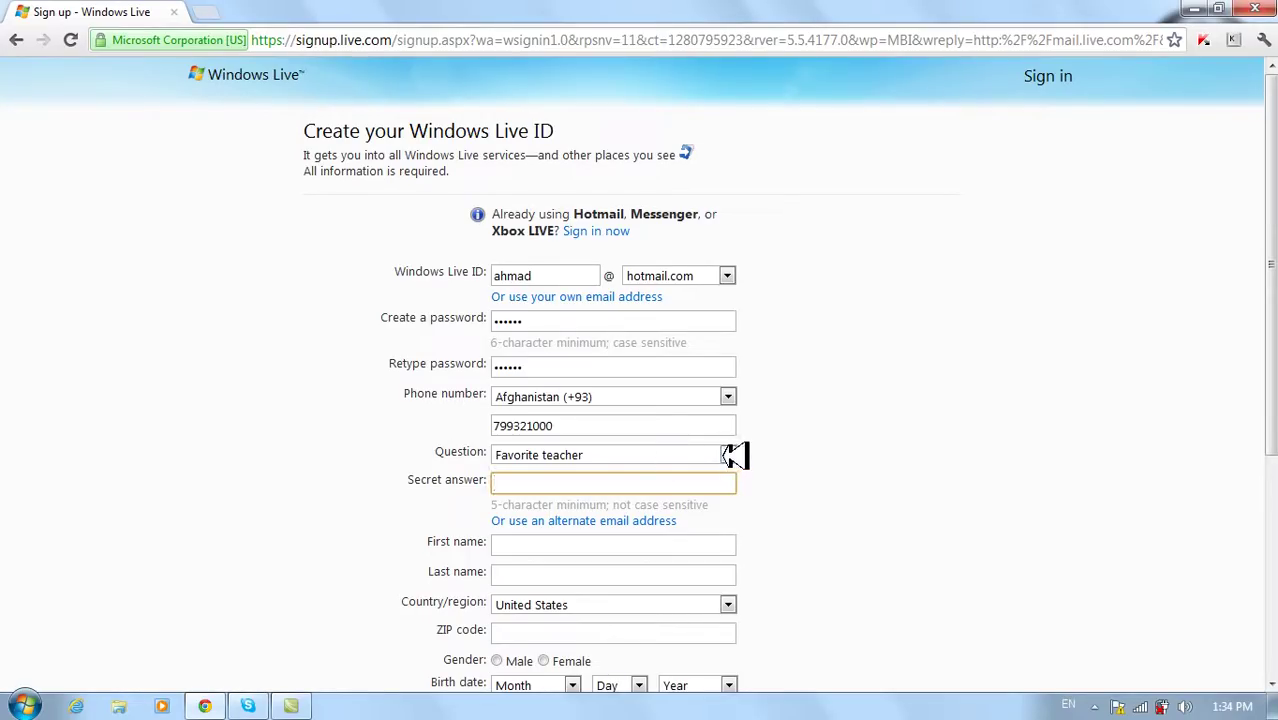
pyautogui.click(731, 455)
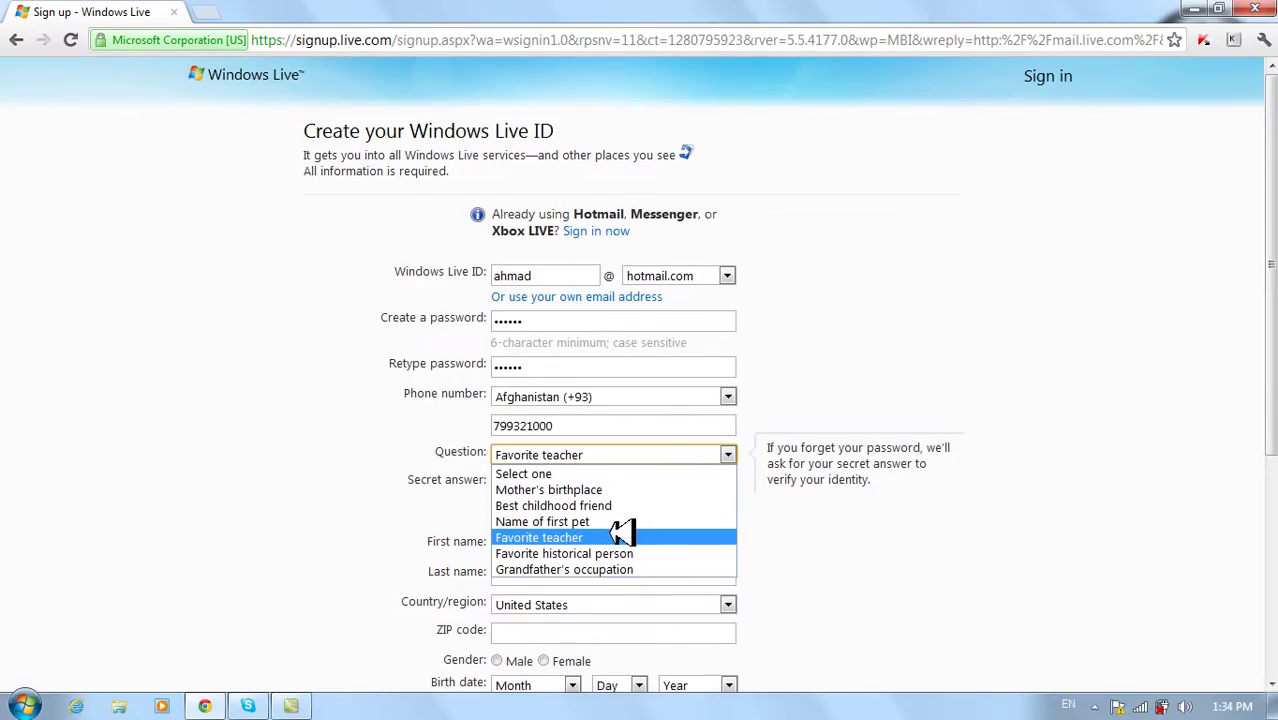
pyautogui.click(620, 537)
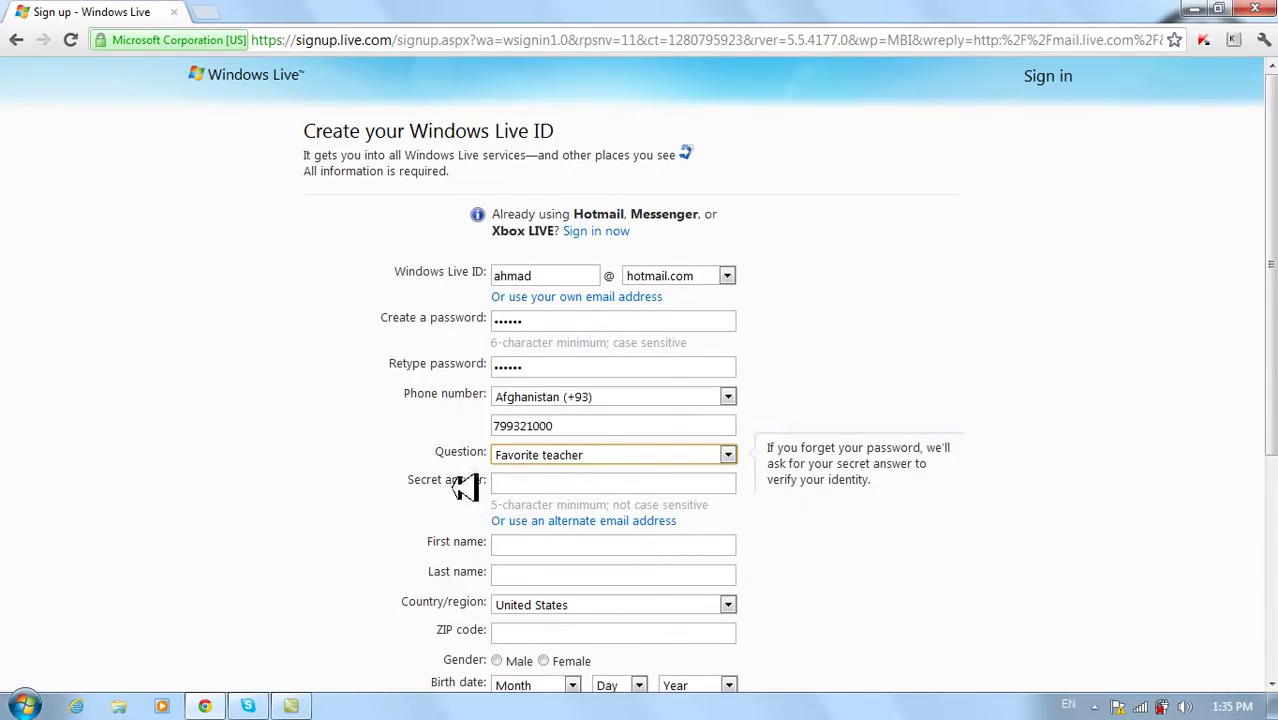
pyautogui.click(566, 486)
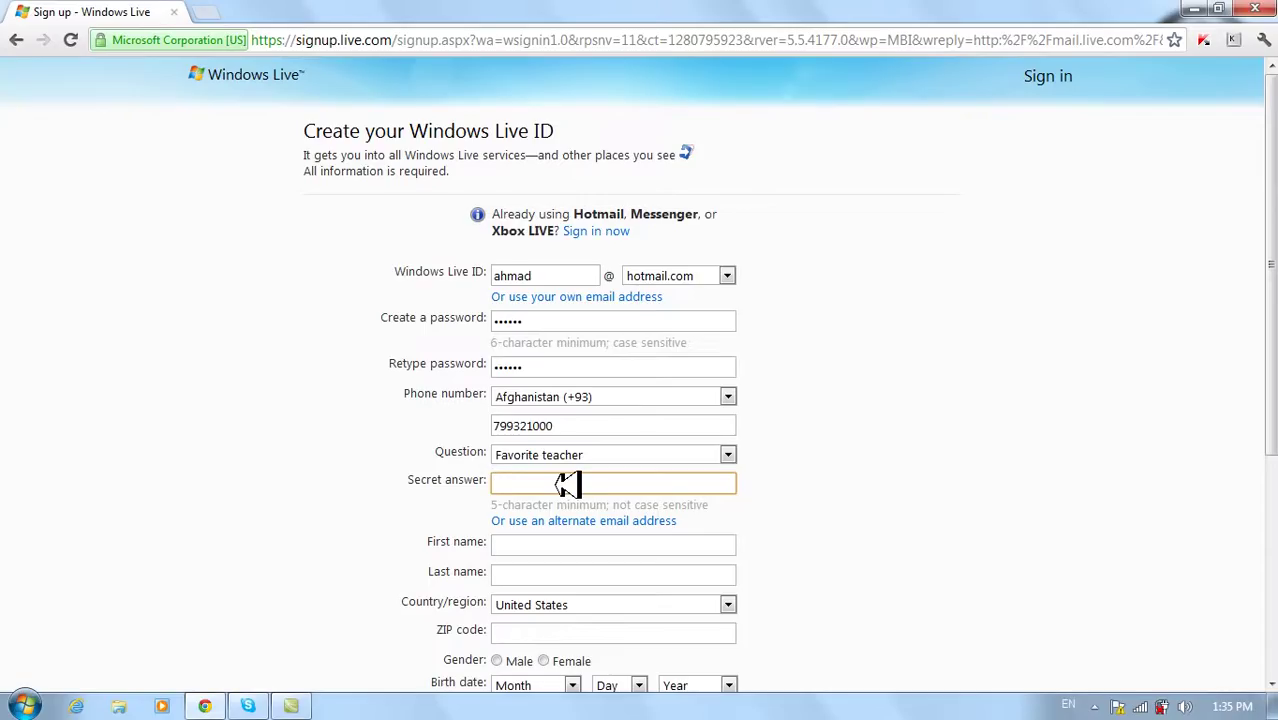
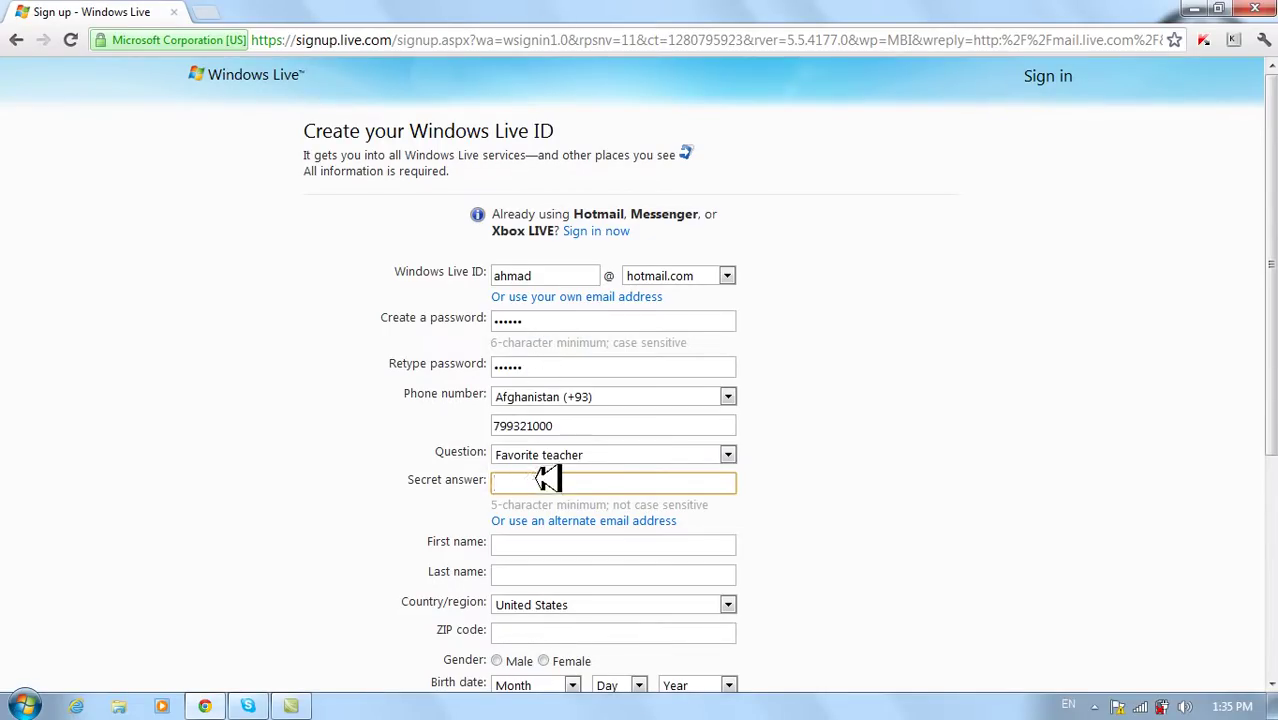
# - Check the password entry, then type the rest of the secret answer
pyautogui.click(545, 320)
pyautogui.doubleClick(505, 318)
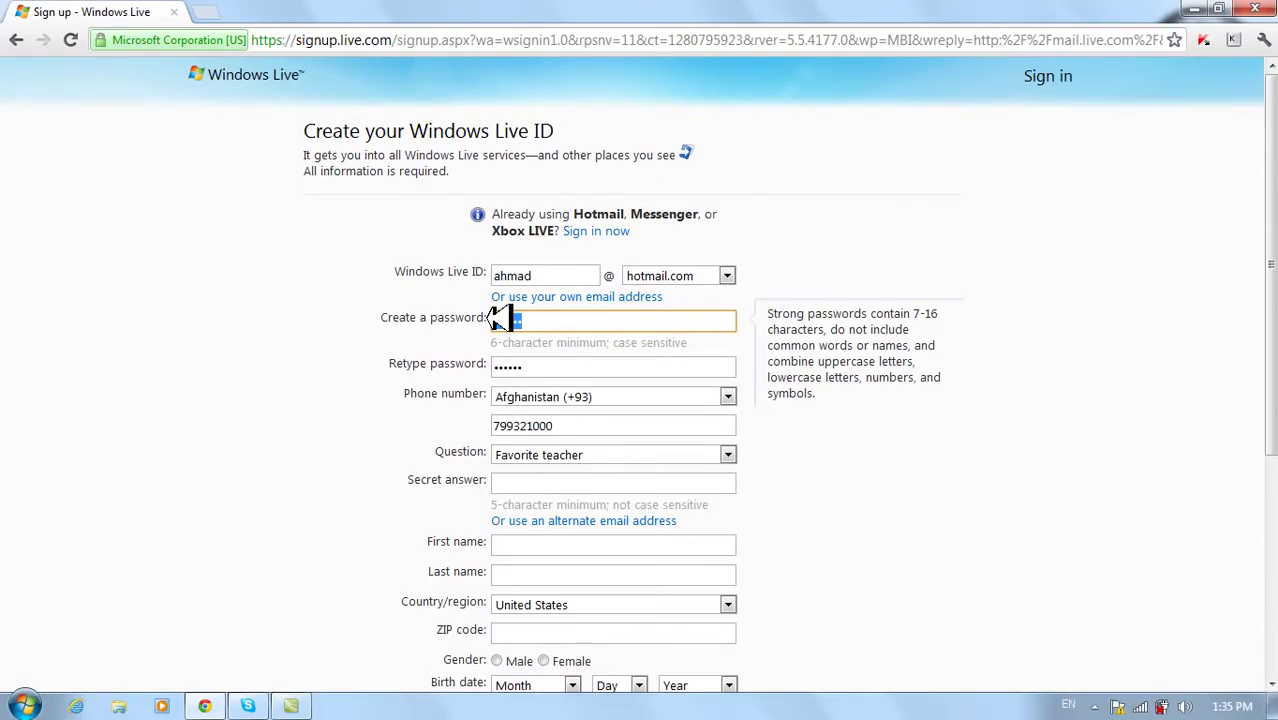
pyautogui.click(545, 484)
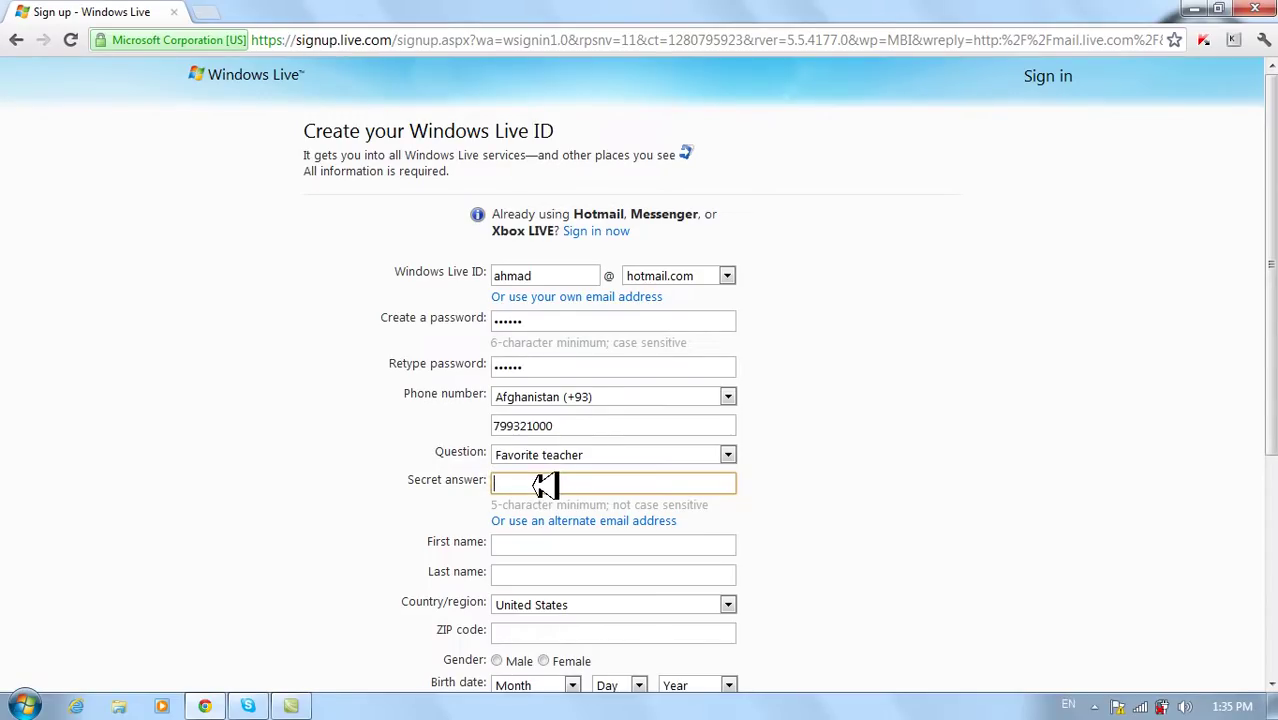
pyautogui.scroll(-1, 542, 480)
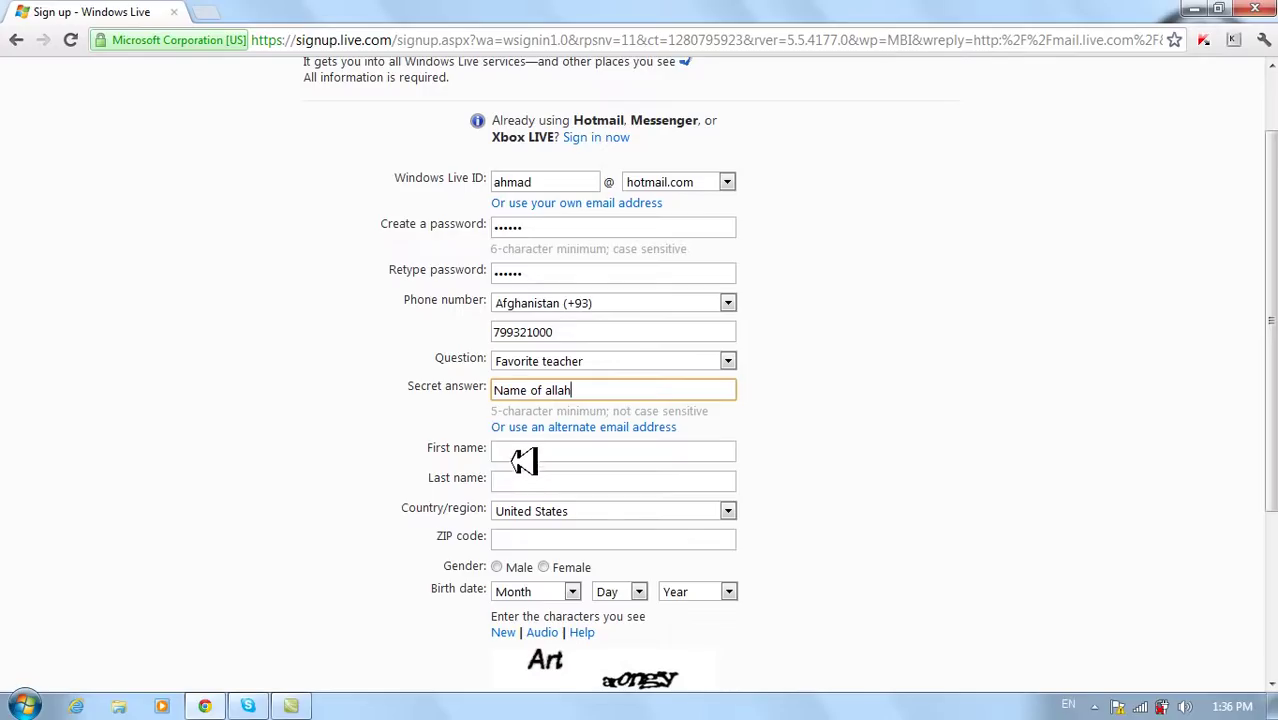
pyautogui.click(518, 452)
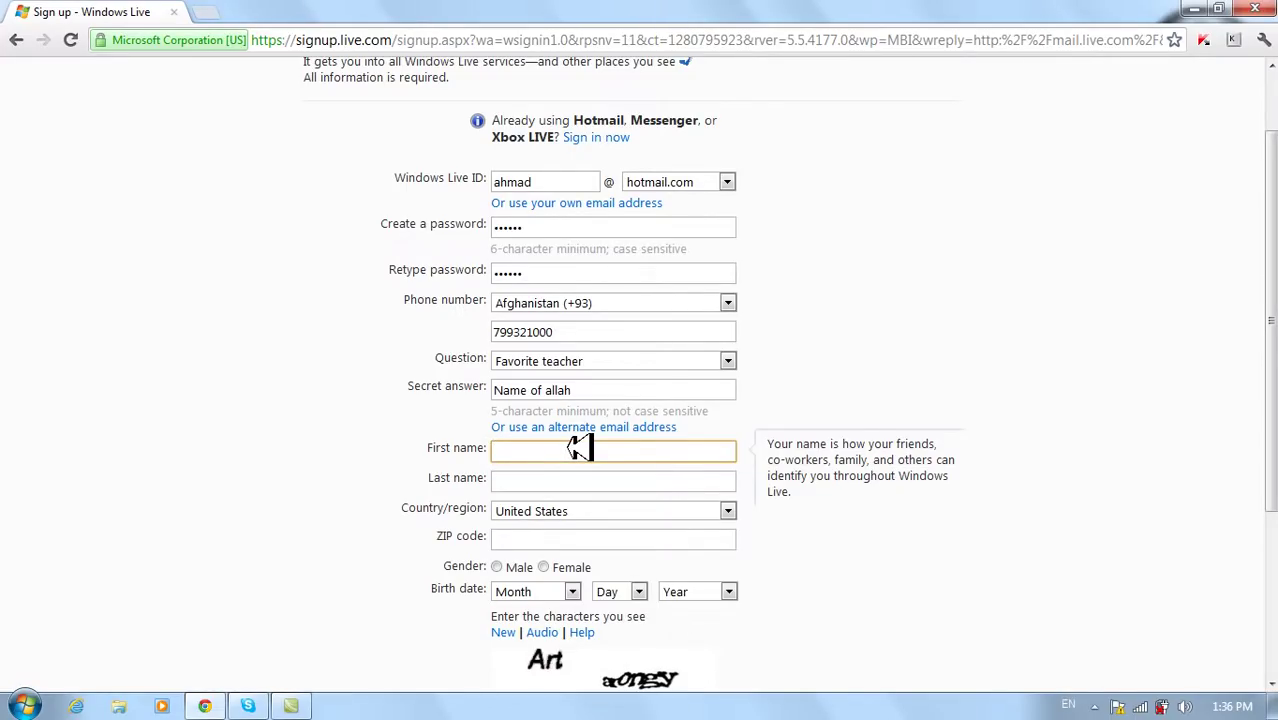
# - Enter the account holder's first name and last name
pyautogui.press('Tab')
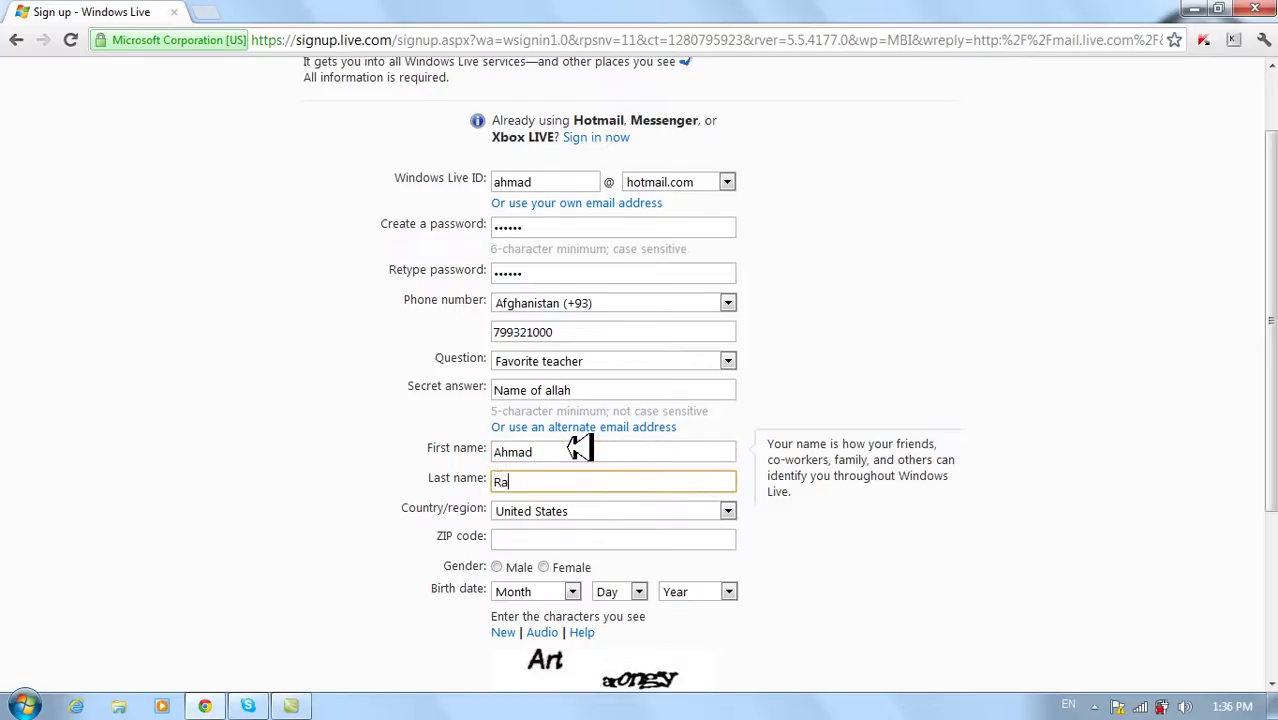
pyautogui.moveTo(550, 452); pyautogui.dragTo(492, 447)
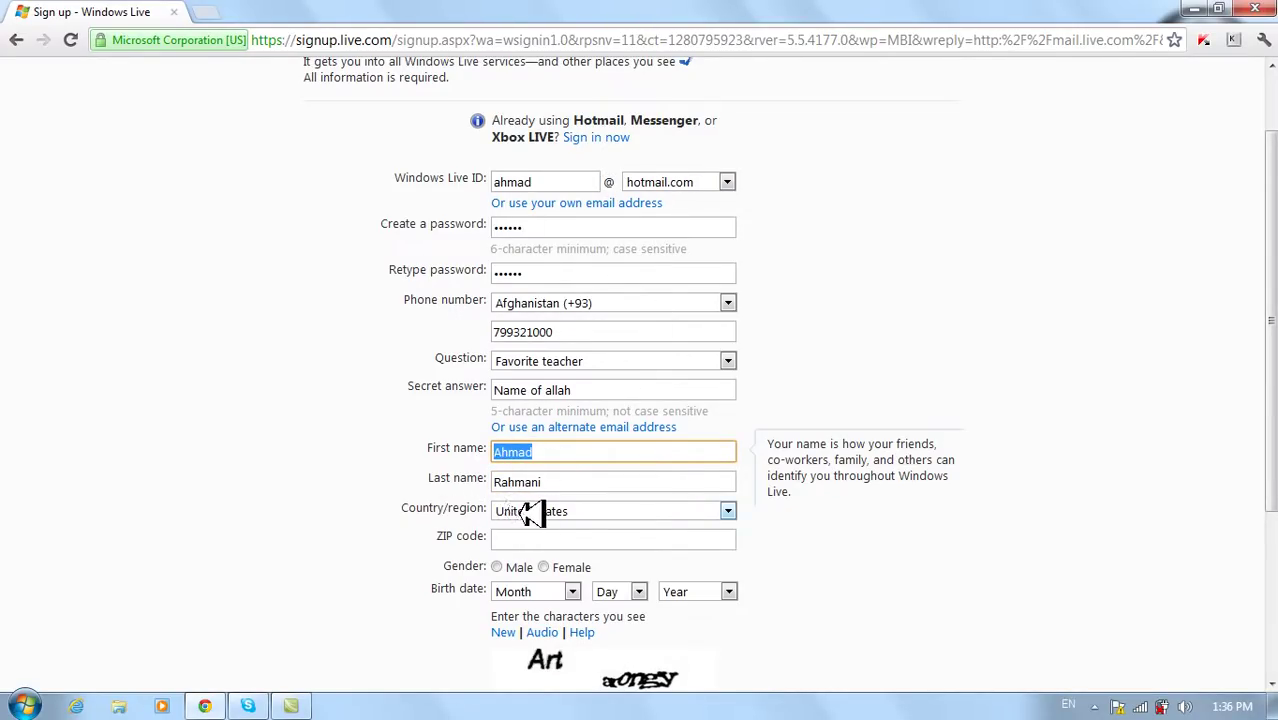
# - Set the Country/region dropdown to Afghanistan
pyautogui.click(729, 511)
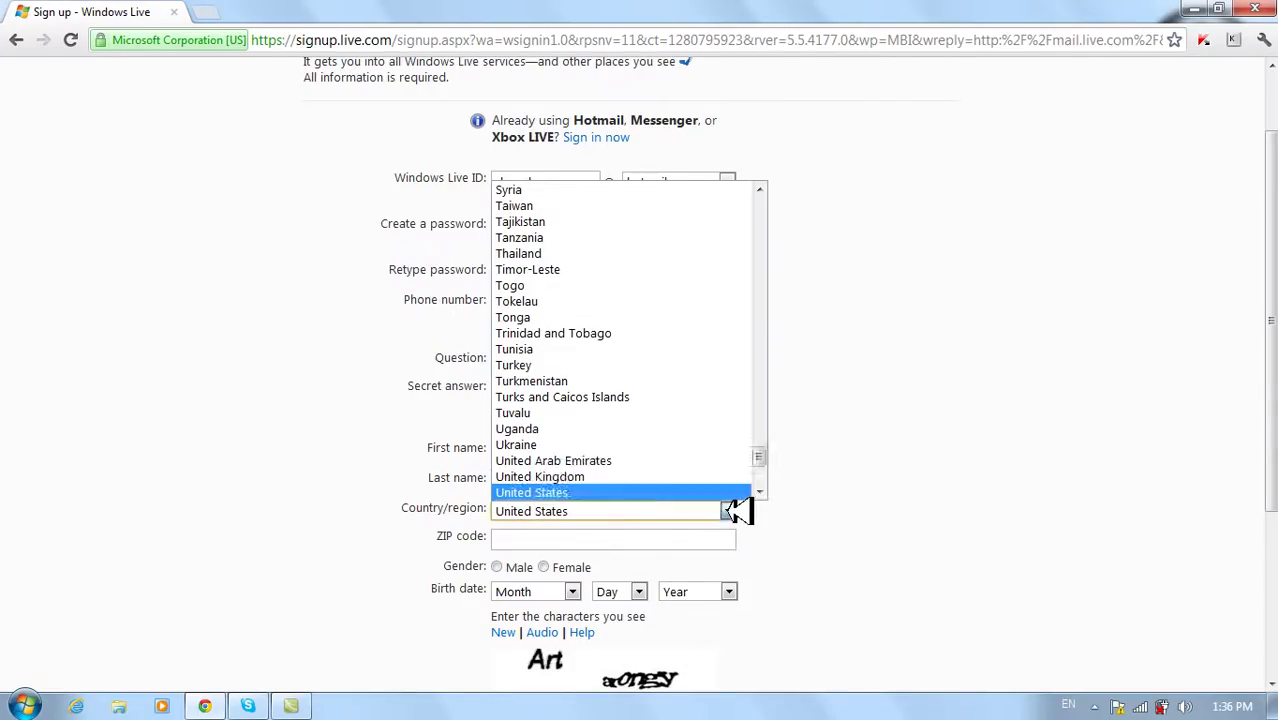
pyautogui.scroll(1, 762, 452)
pyautogui.moveTo(762, 452); pyautogui.dragTo(685, 183)
pyautogui.click(690, 187)
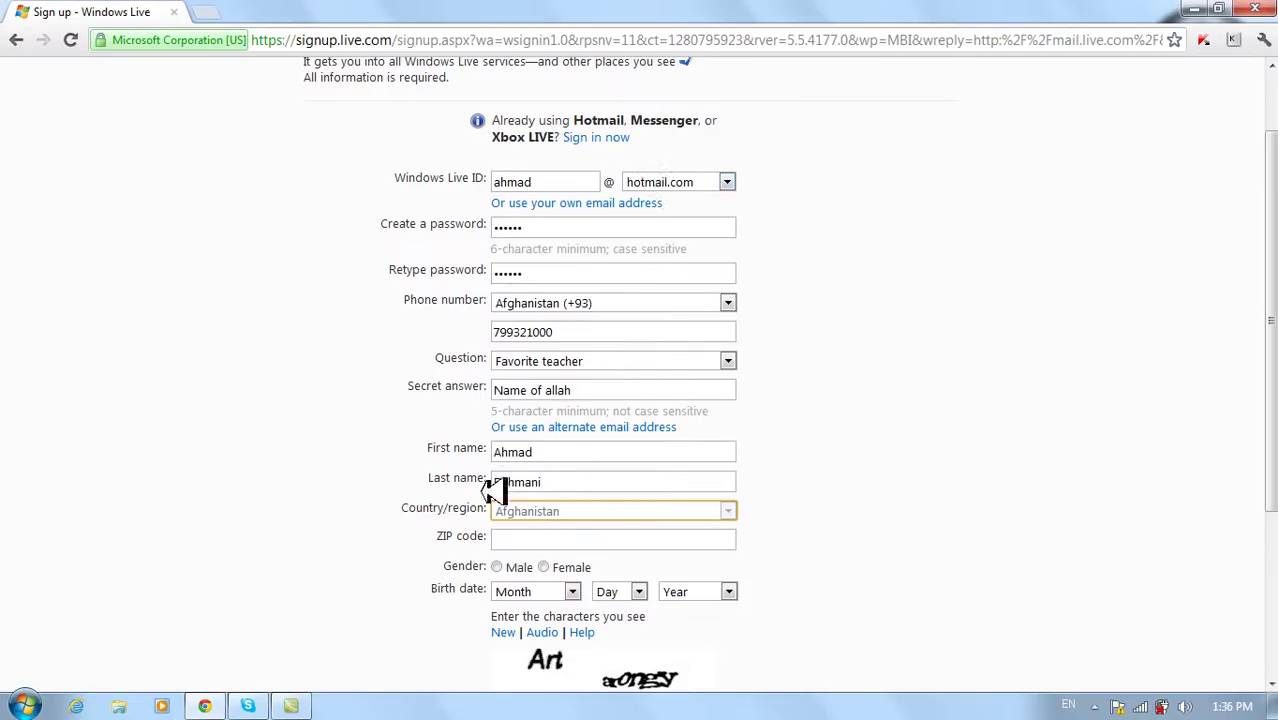
pyautogui.click(514, 540)
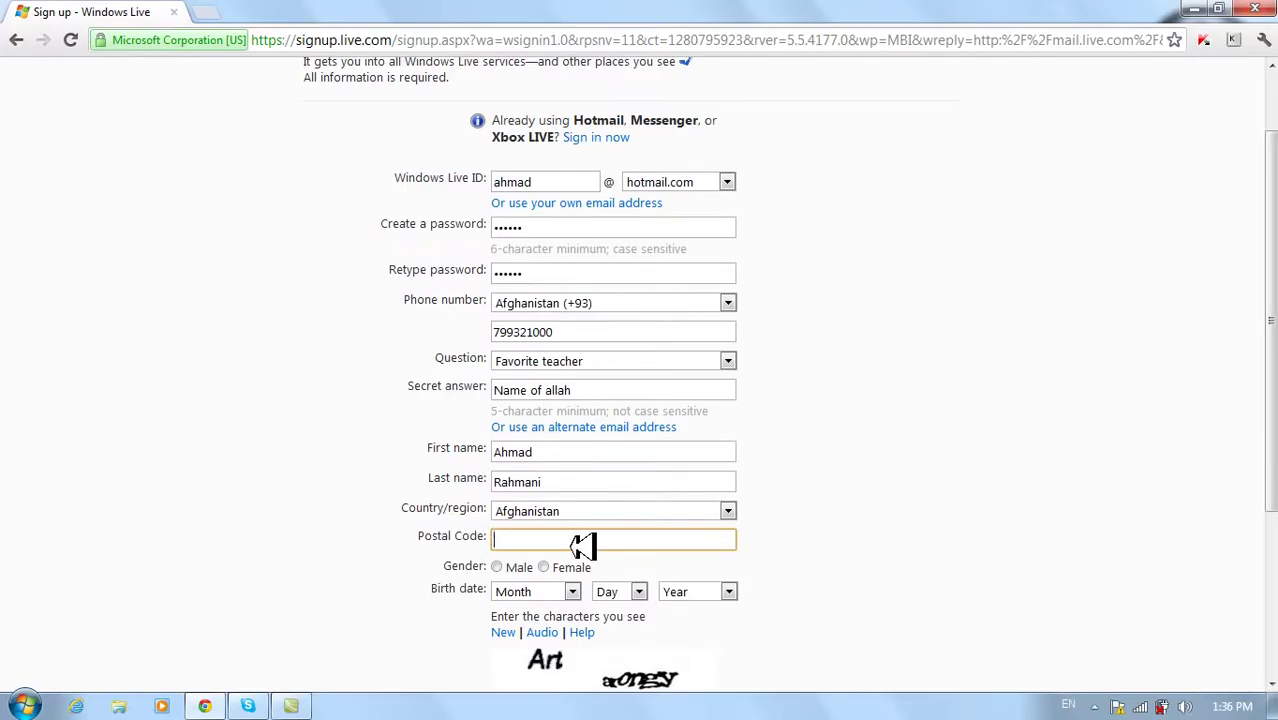
# - Enter the postal code and set gender to Male
pyautogui.write('25000')
pyautogui.scroll(-1, 580, 545)
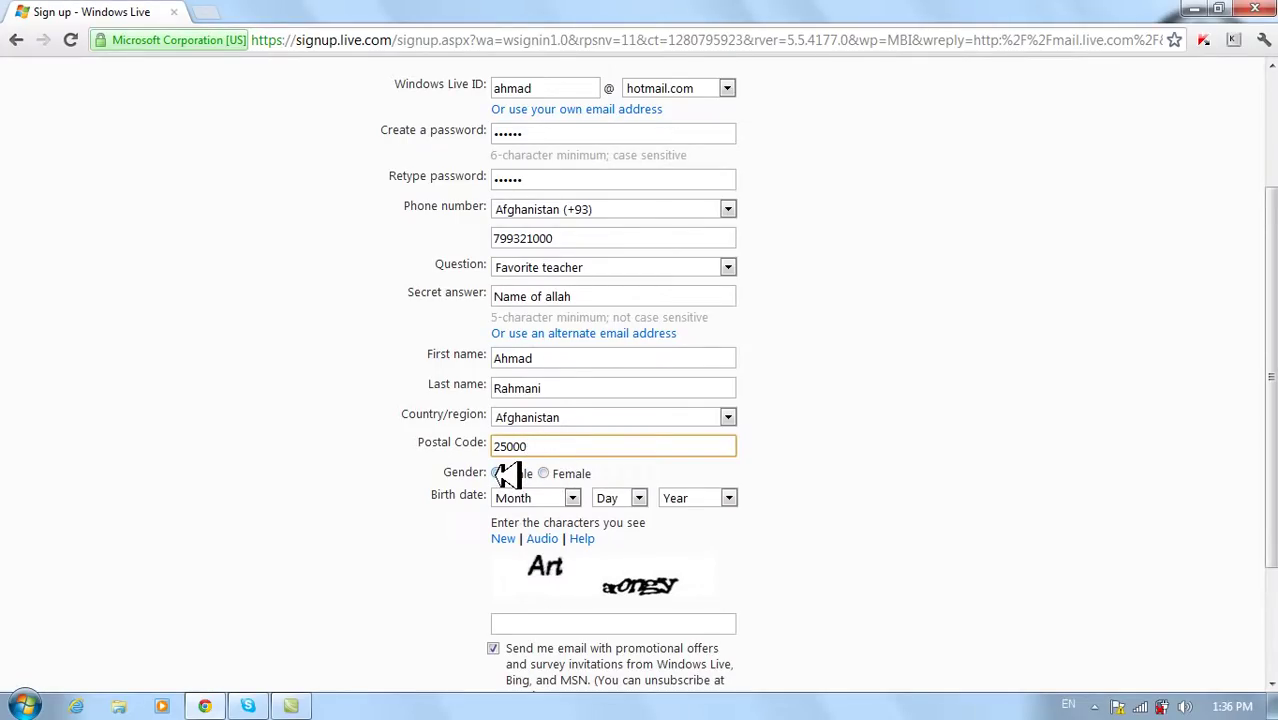
pyautogui.click(498, 472)
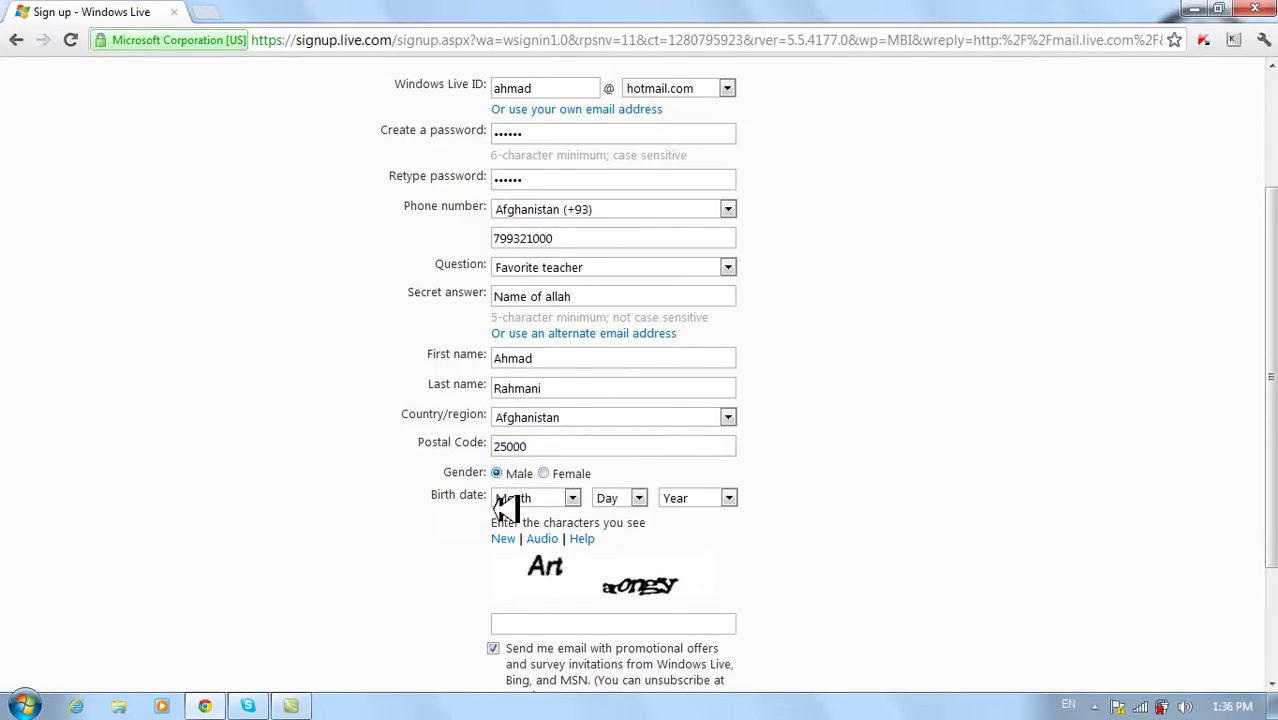
# - Set the birth date to May 14, 1994
pyautogui.click(575, 498)
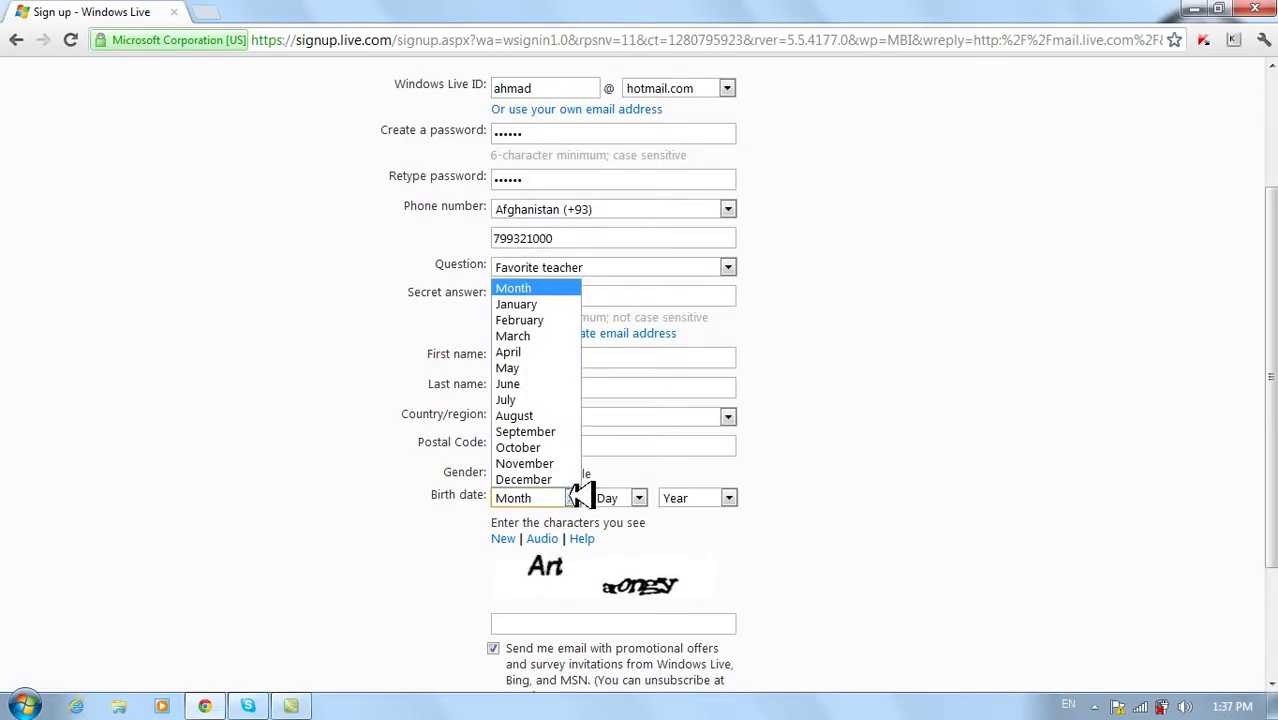
pyautogui.click(551, 367)
pyautogui.click(645, 497)
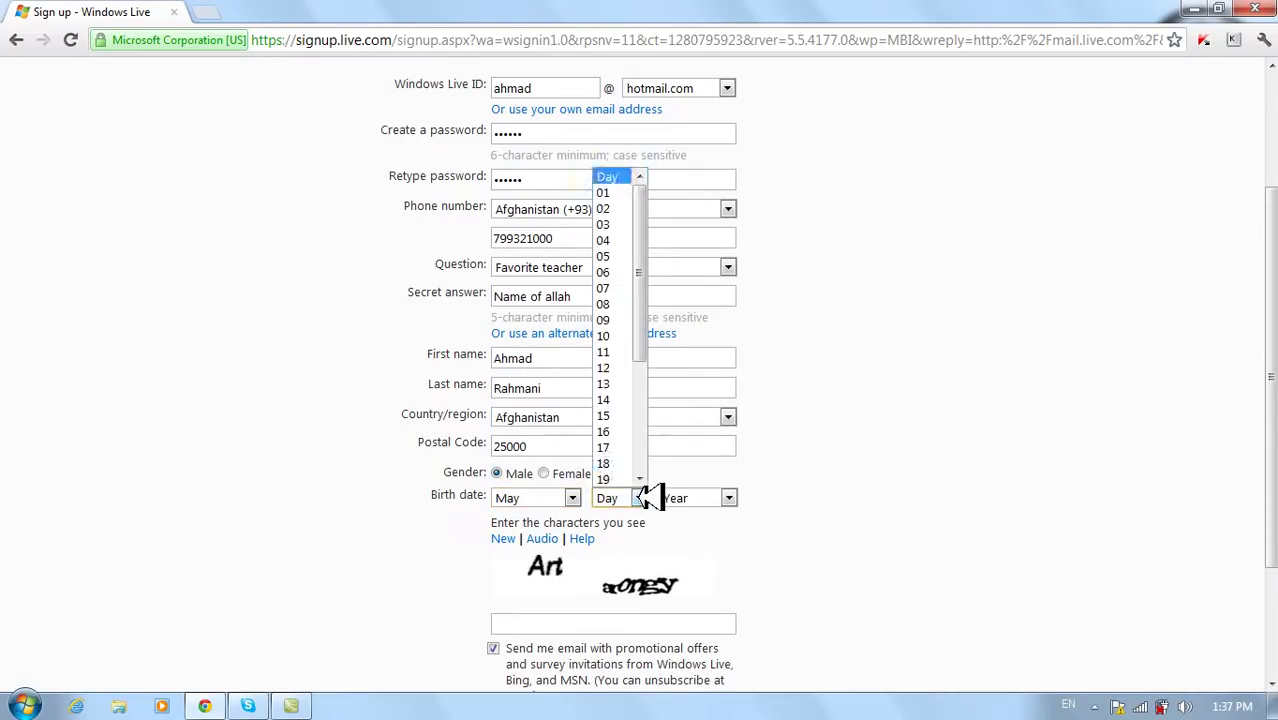
pyautogui.click(633, 399)
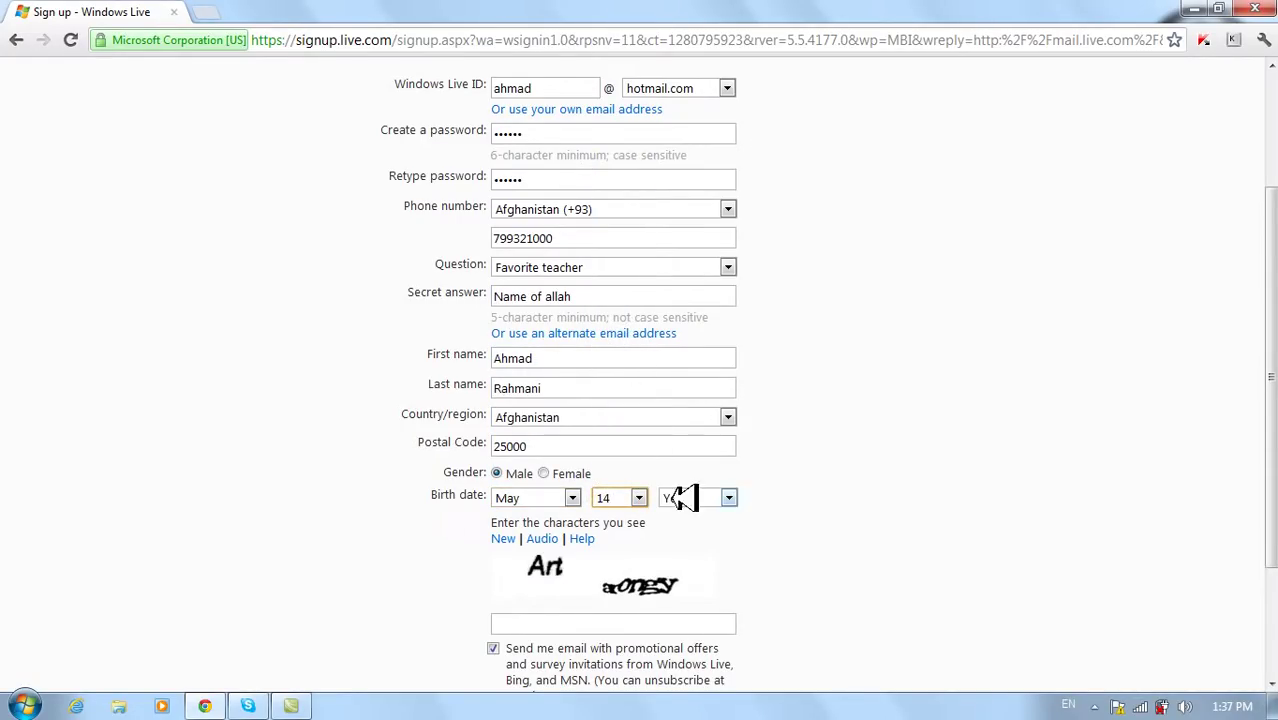
pyautogui.click(730, 498)
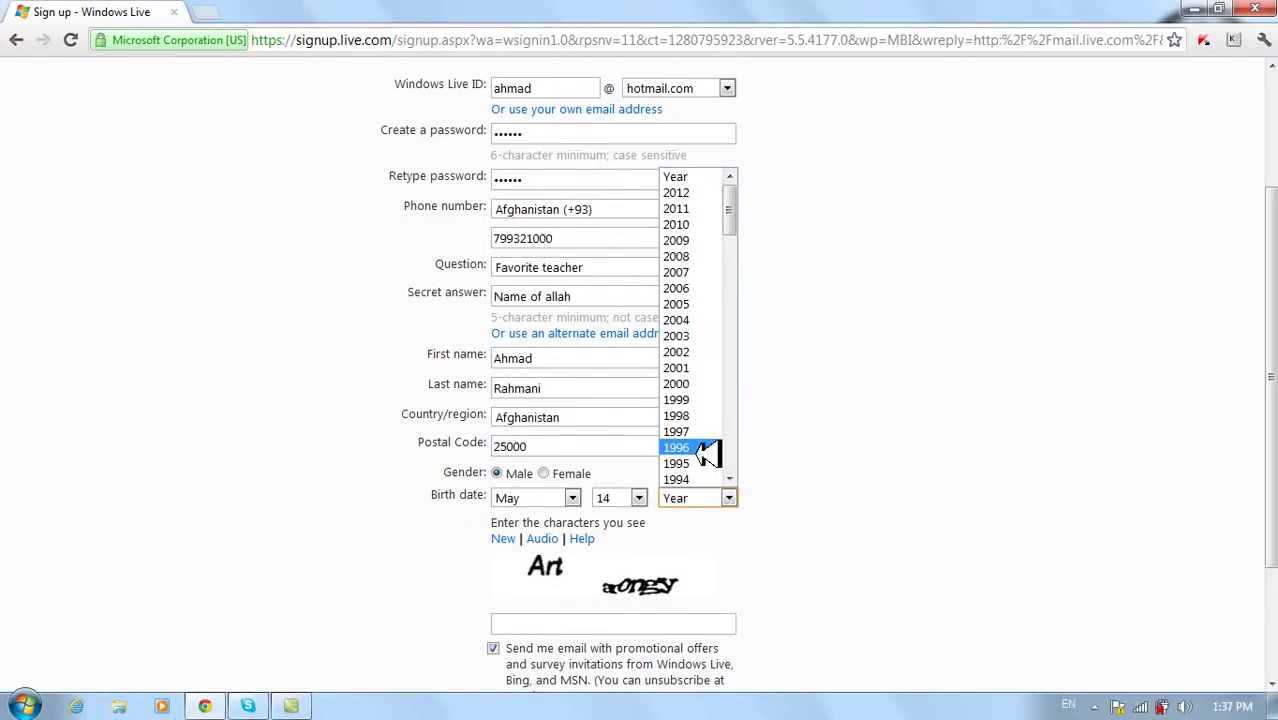
pyautogui.click(706, 478)
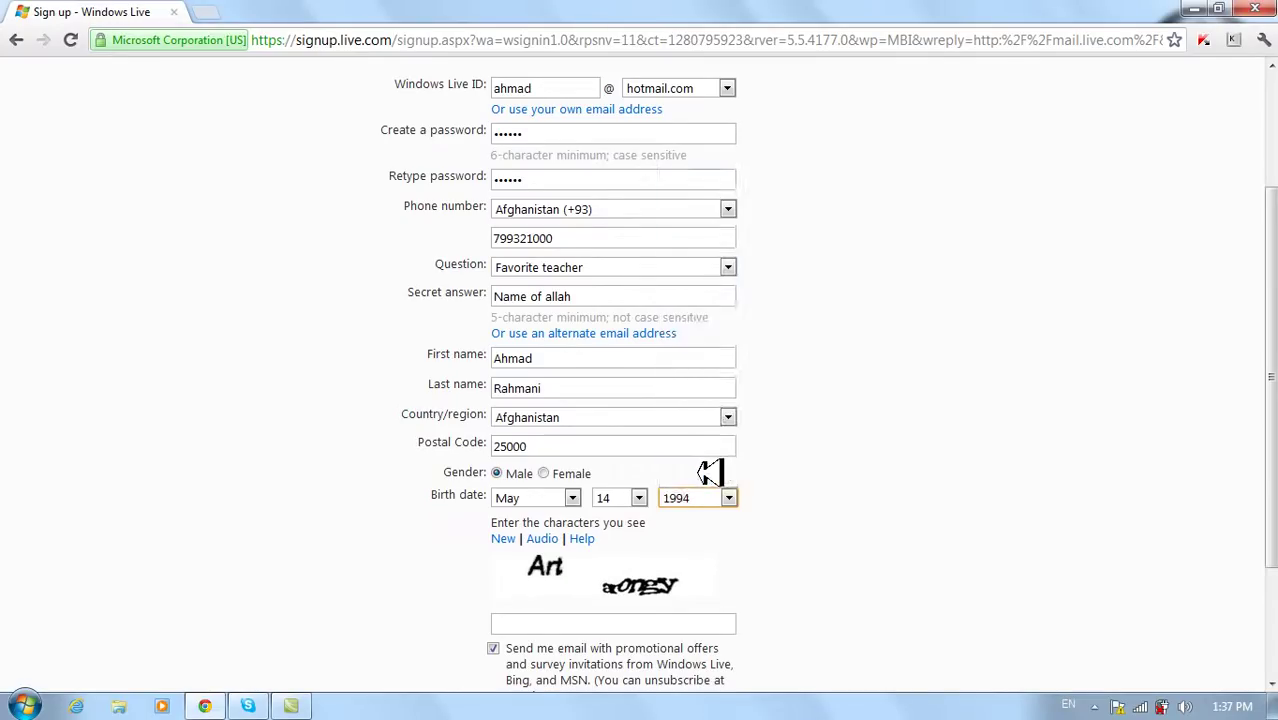
pyautogui.scroll(-3, 713, 502)
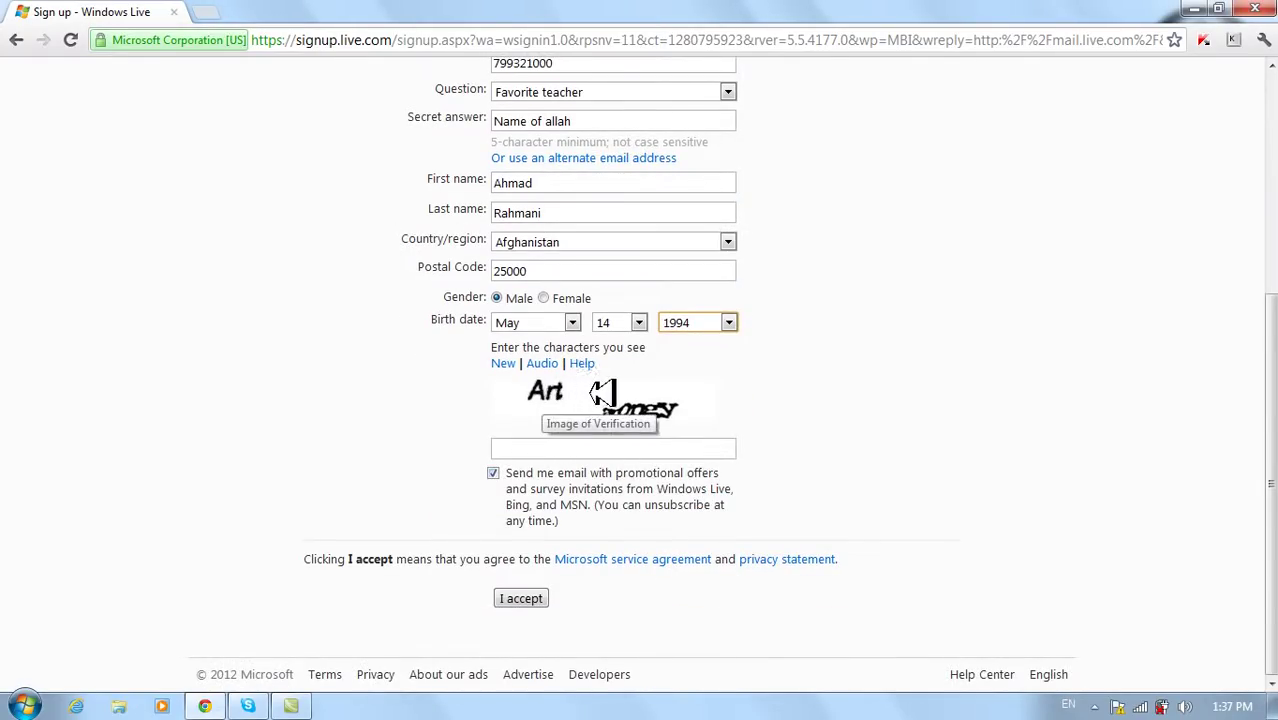
# - Type the characters from the verification picture and submit the form with I accept
pyautogui.click(538, 448)
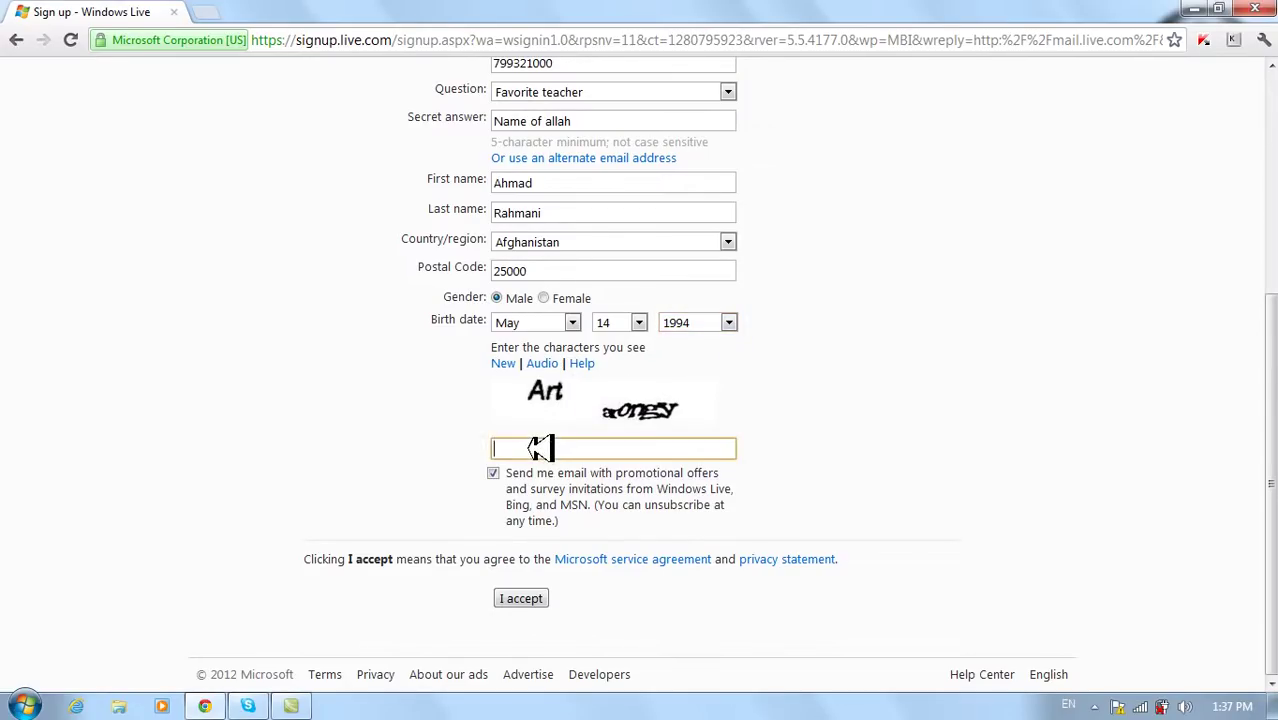
pyautogui.write('art a')
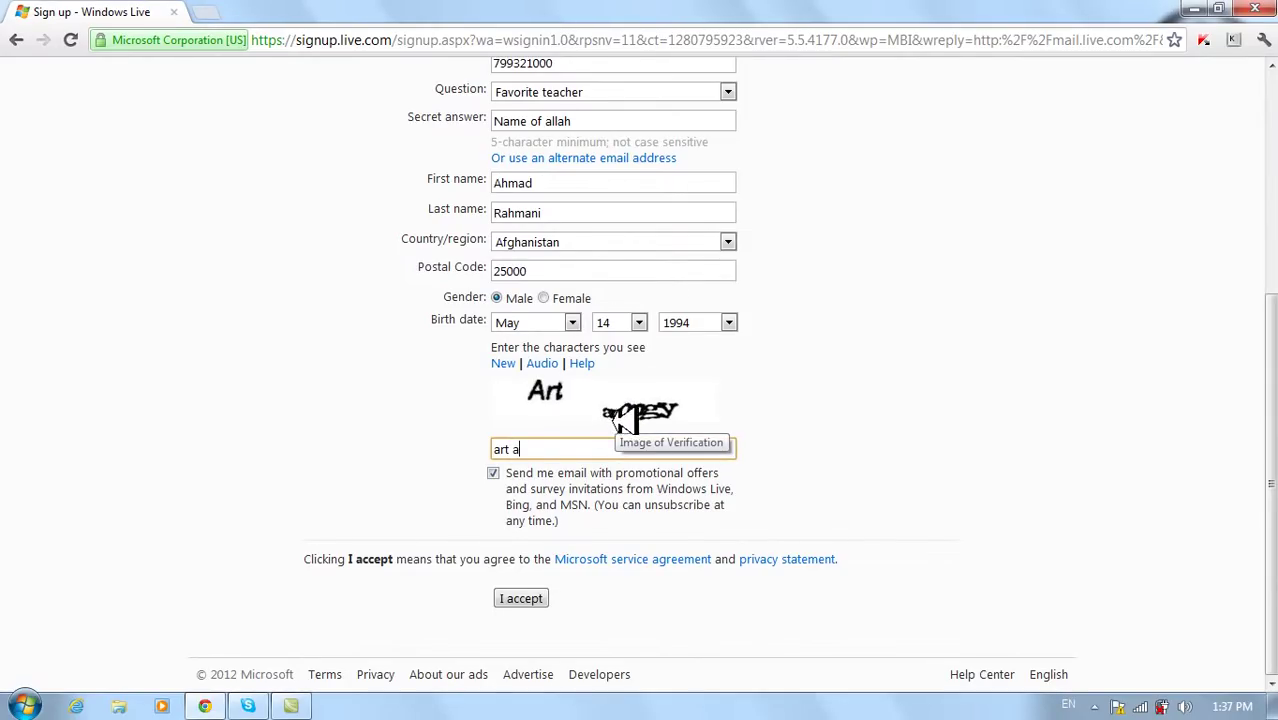
pyautogui.write('o')
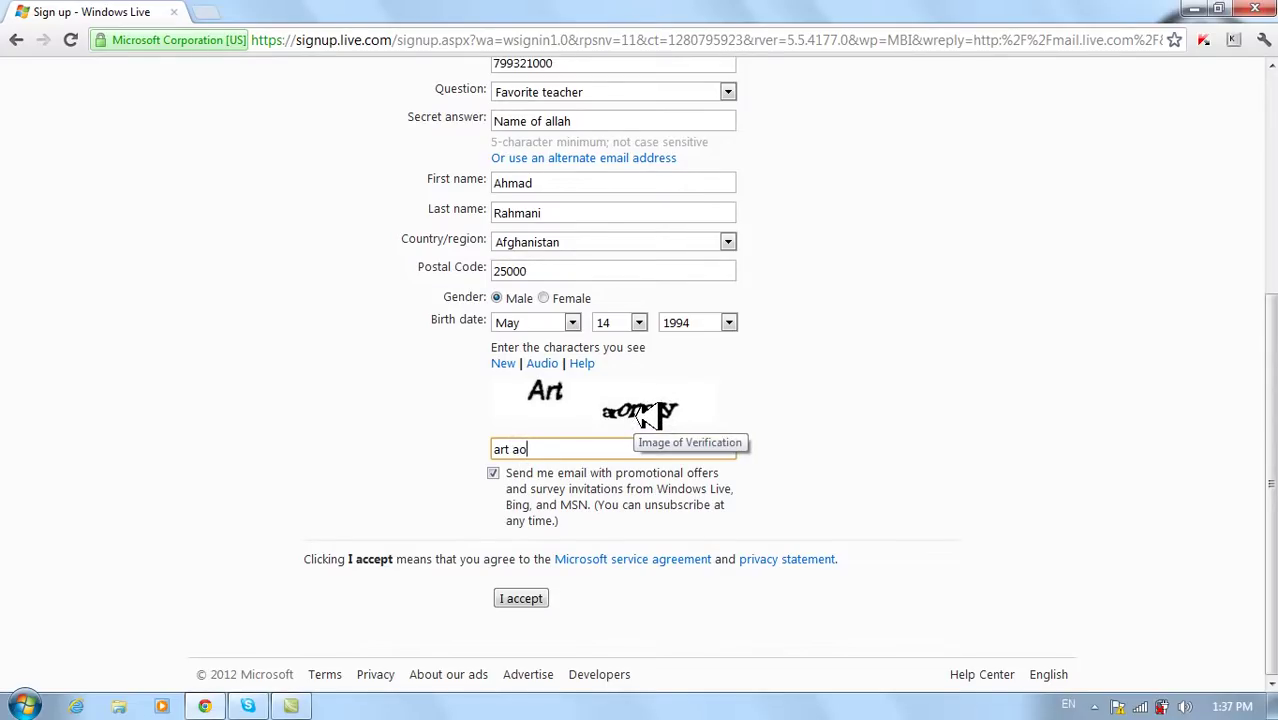
pyautogui.write('n')
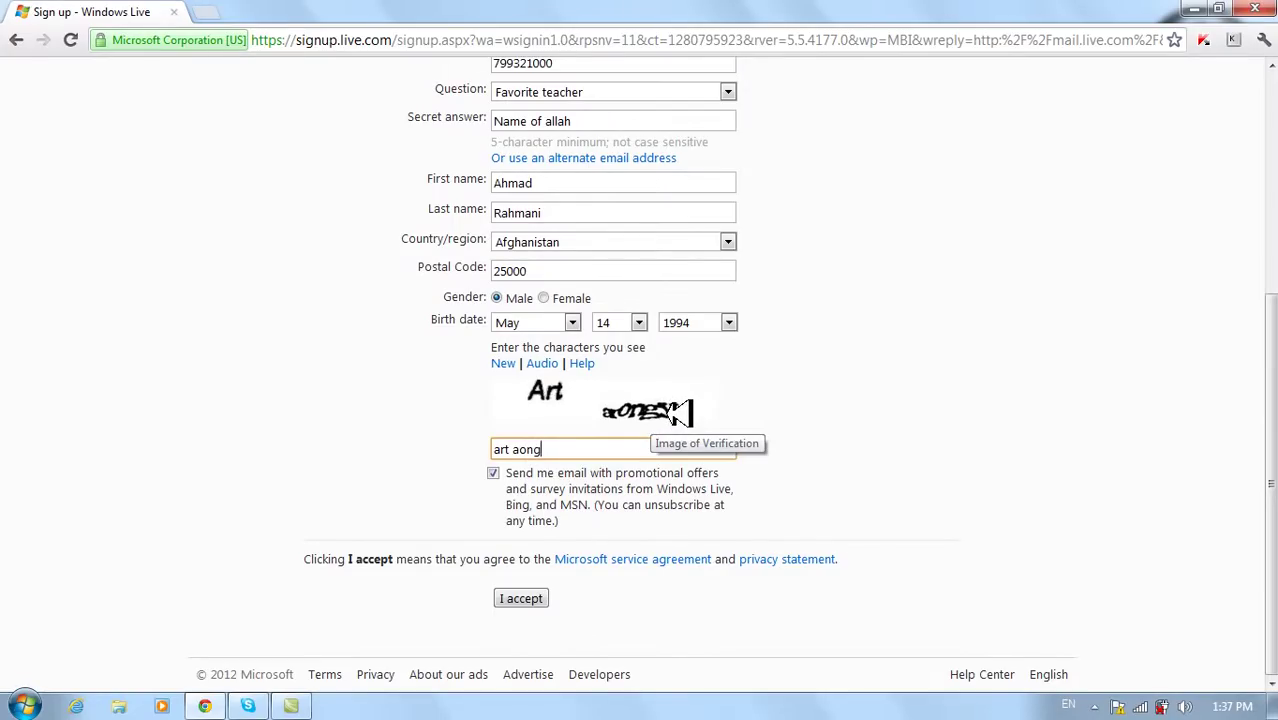
pyautogui.write('gy')
pyautogui.click(542, 597)
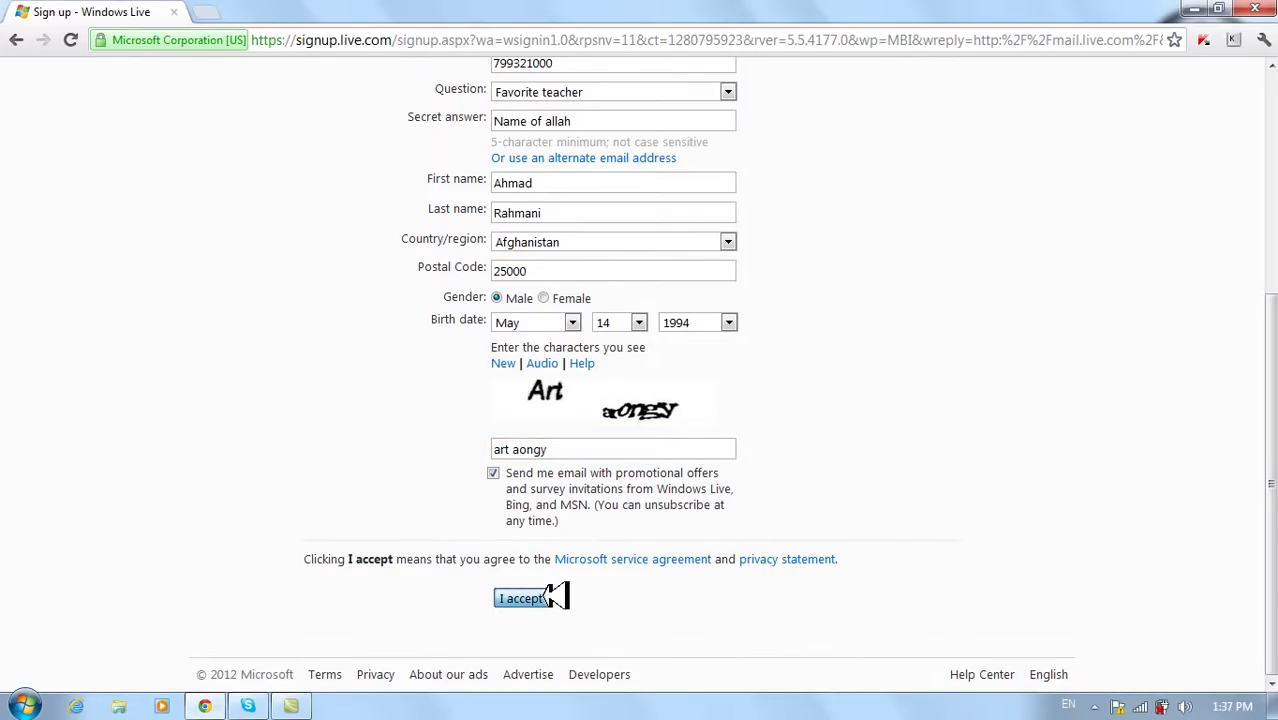
pyautogui.click(546, 597)
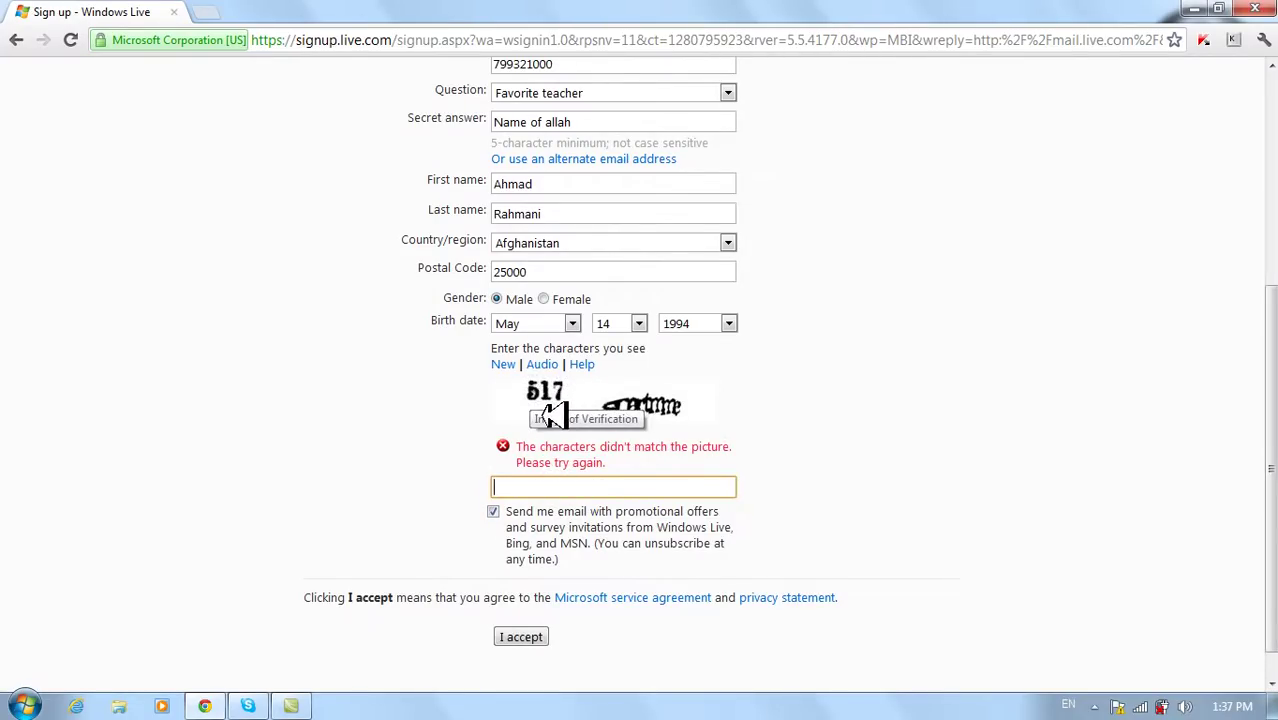
# - Retype the new verification characters and submit the form again
pyautogui.write('17')
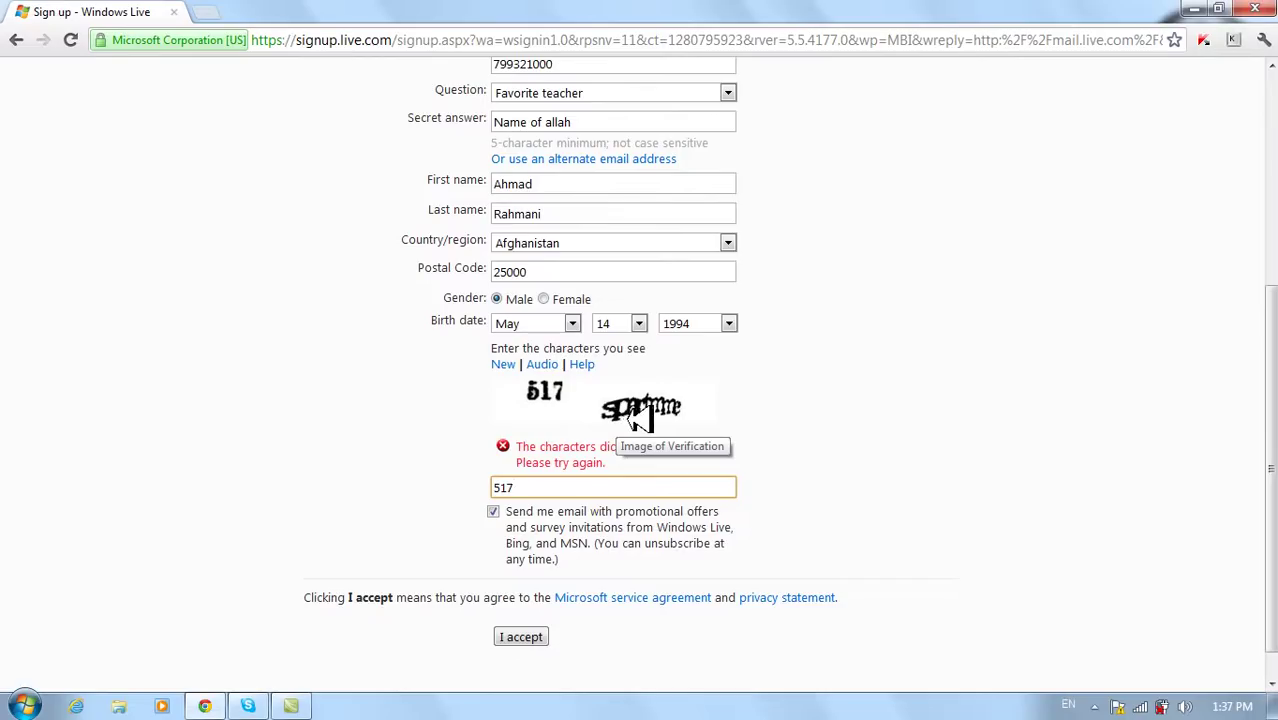
pyautogui.write('sp')
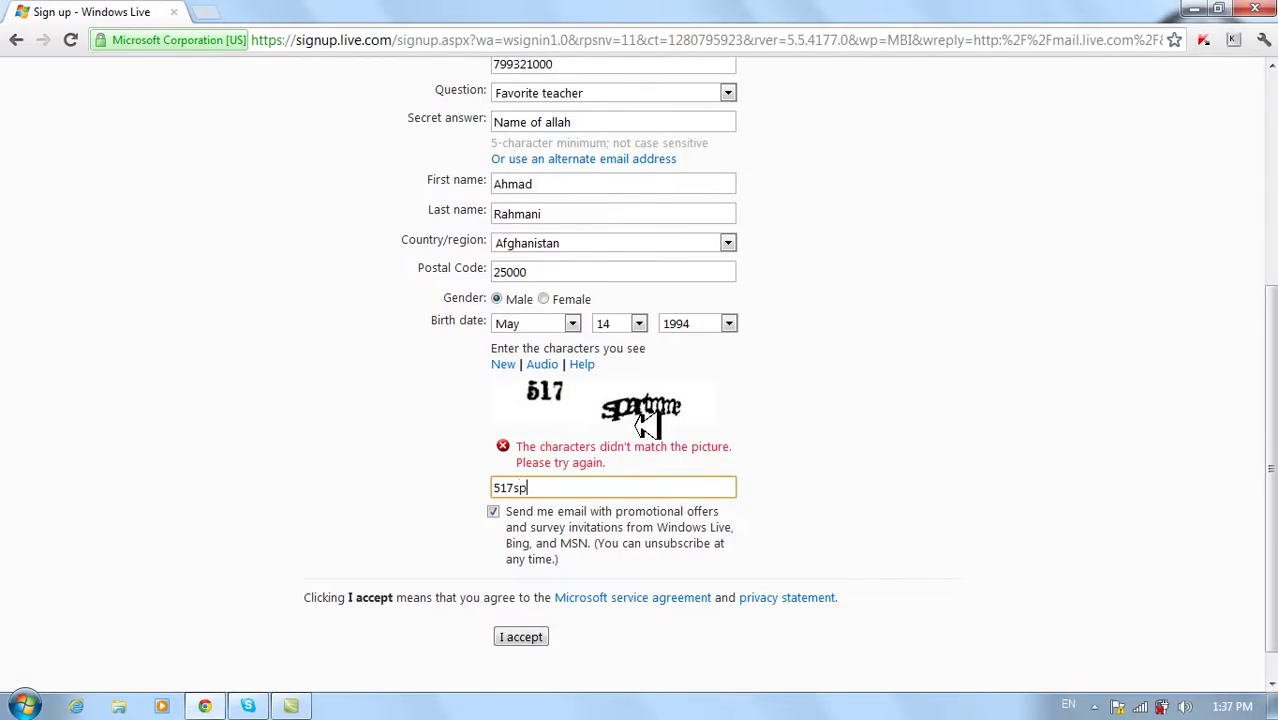
pyautogui.write('ar')
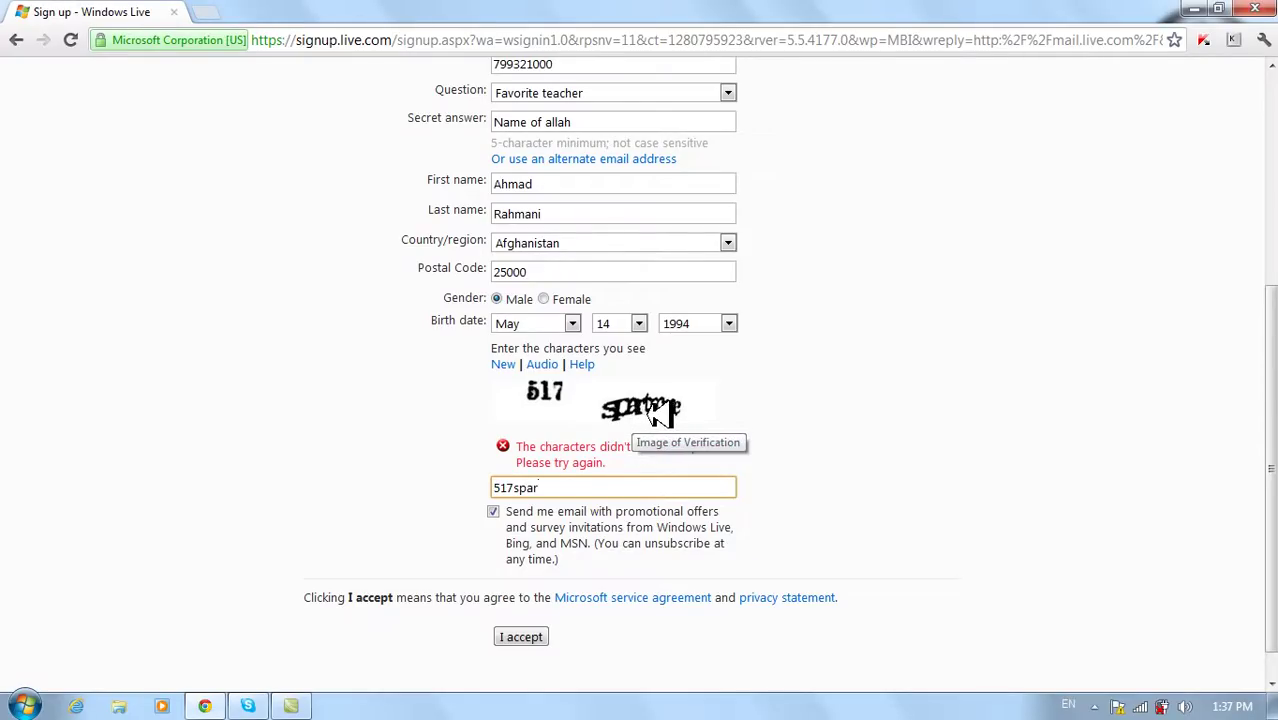
pyautogui.write('tmme')
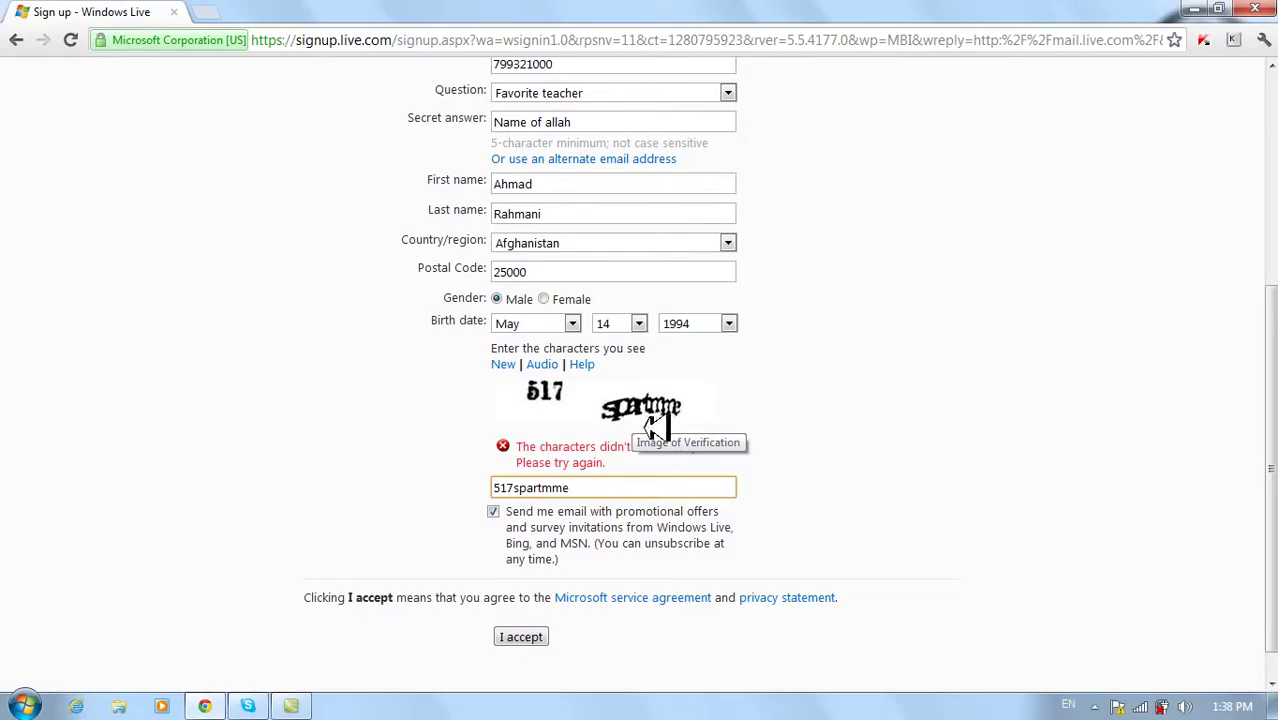
pyautogui.click(512, 636)
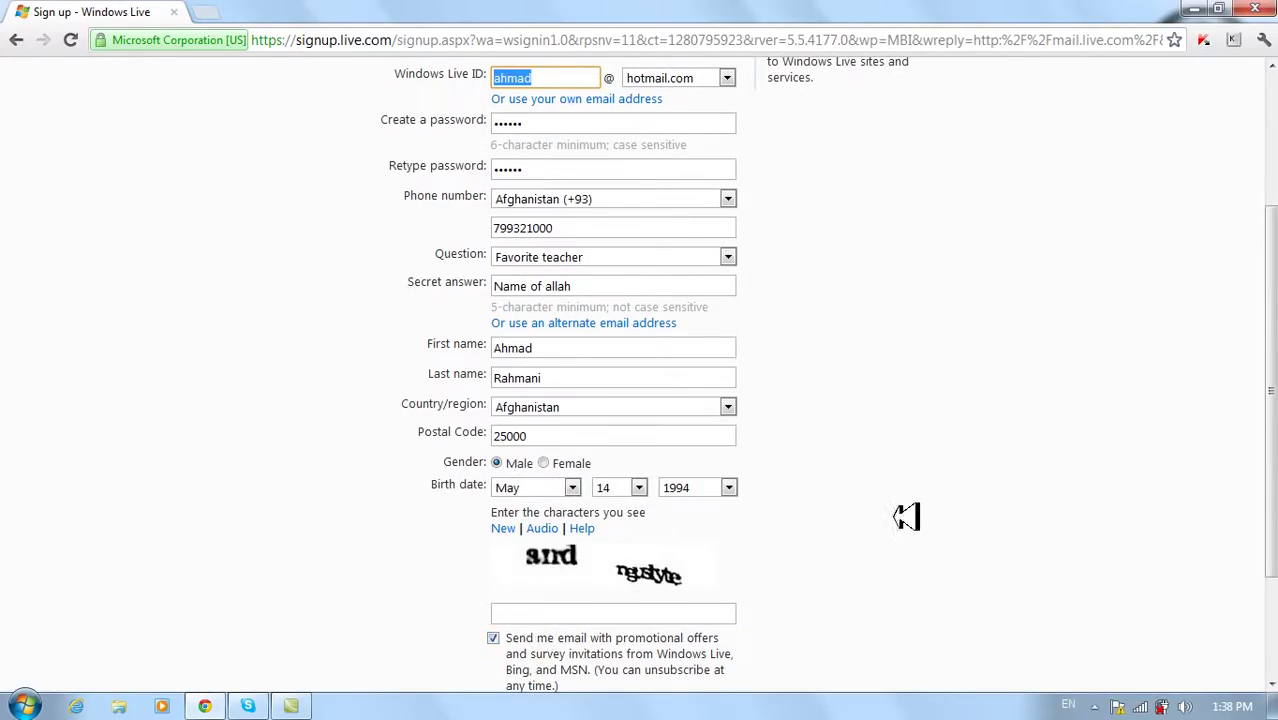
# - Append '_afg' to the unavailable Windows Live ID
pyautogui.moveTo(1272, 420); pyautogui.dragTo(1273, 298)
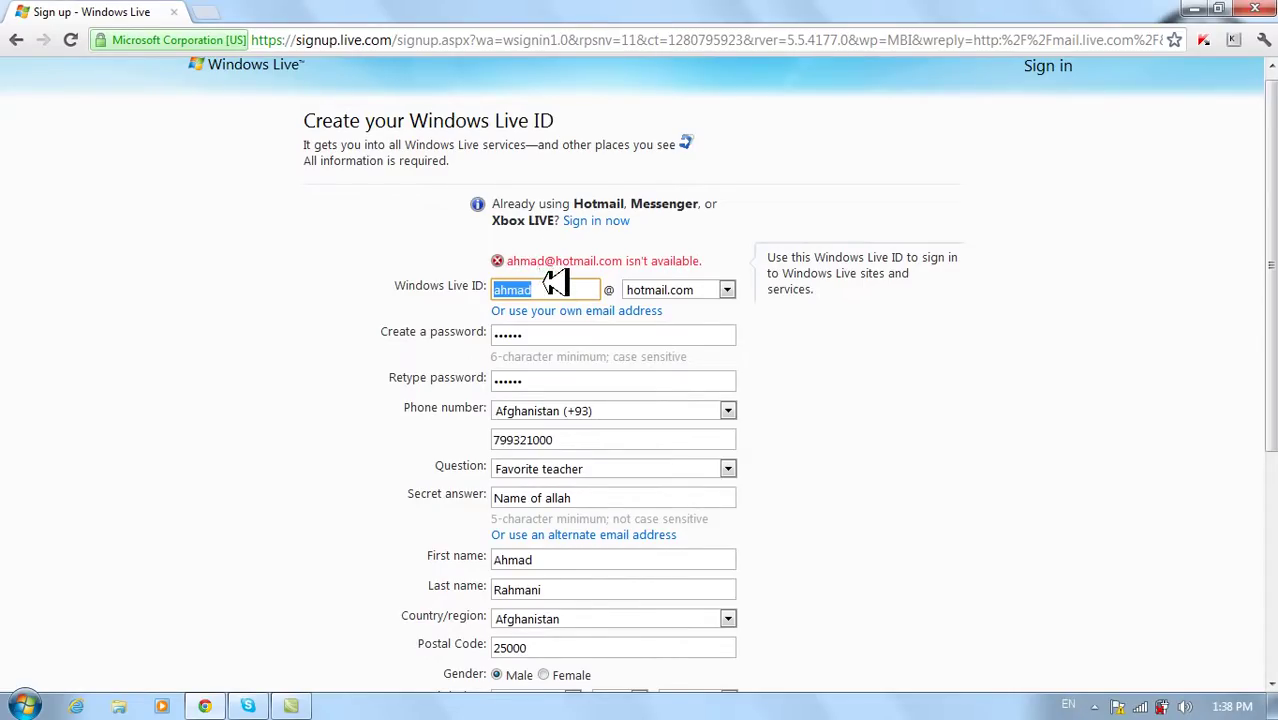
pyautogui.moveTo(528, 289); pyautogui.dragTo(555, 290)
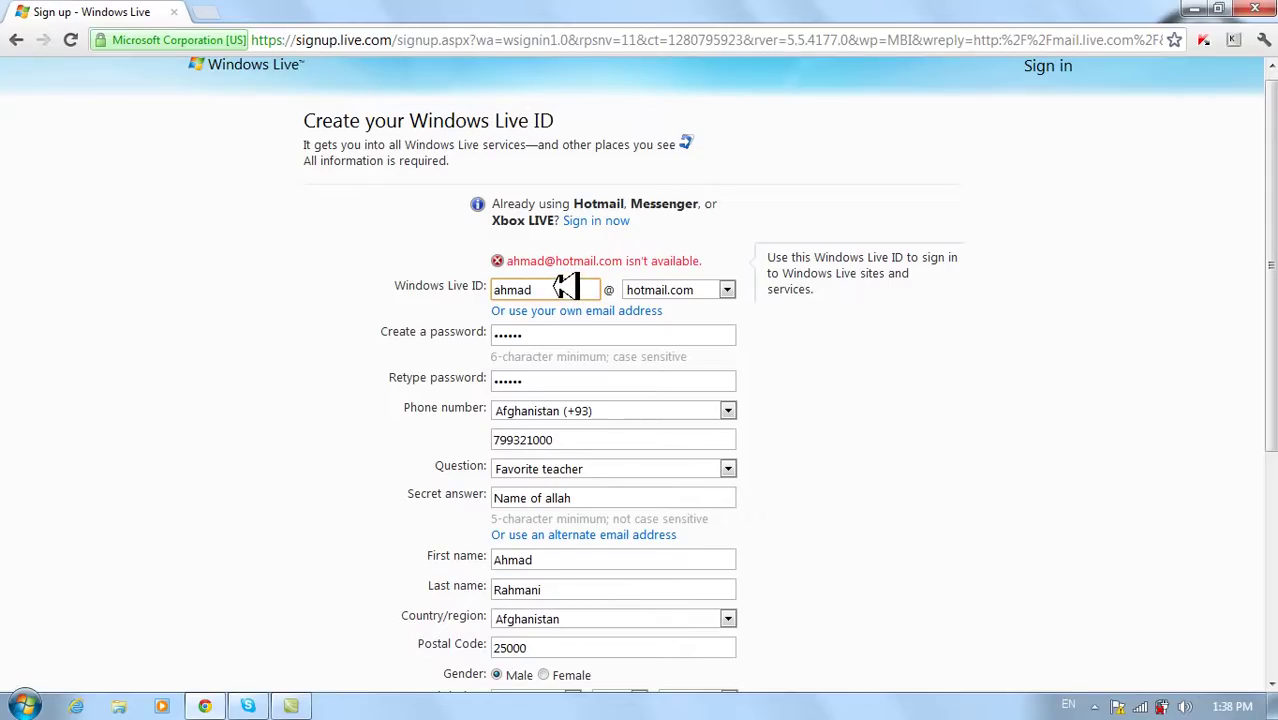
pyautogui.write('_afg')
pyautogui.moveTo(1275, 295); pyautogui.dragTo(1275, 331)
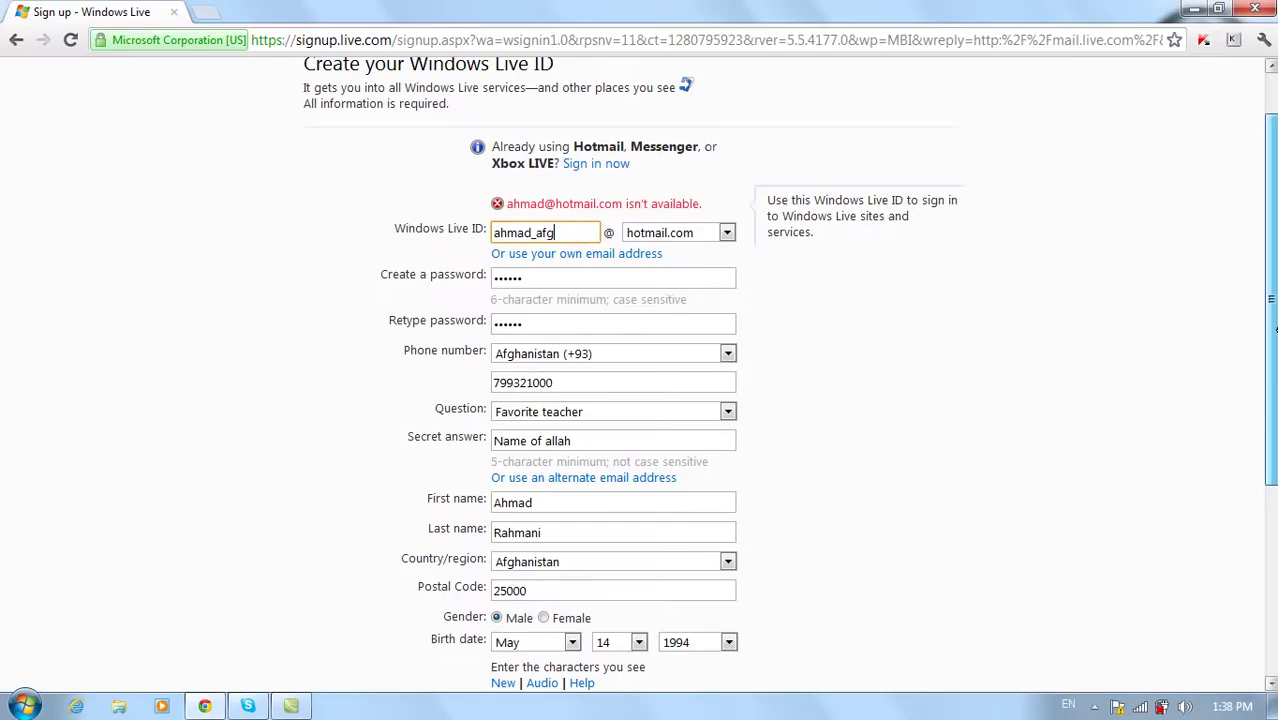
pyautogui.moveTo(1275, 327); pyautogui.dragTo(1272, 470)
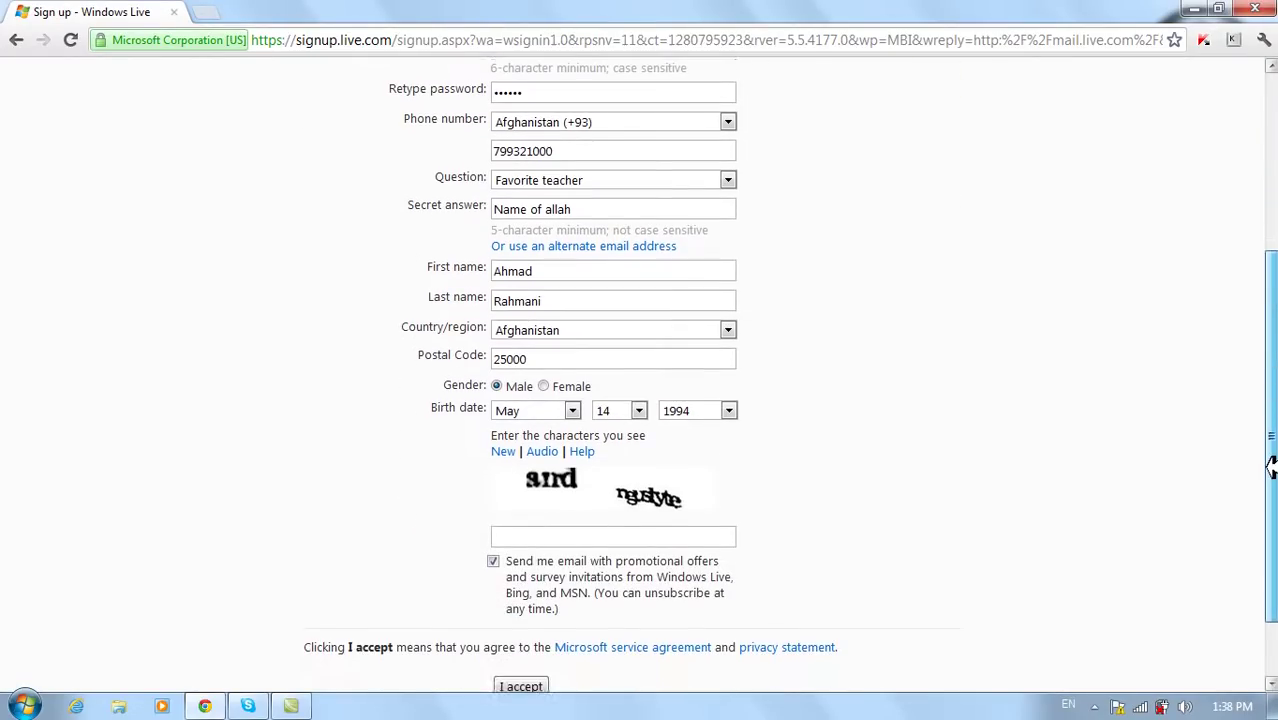
# - Enter the new verification characters, correcting typos, and resubmit the form
pyautogui.click(575, 530)
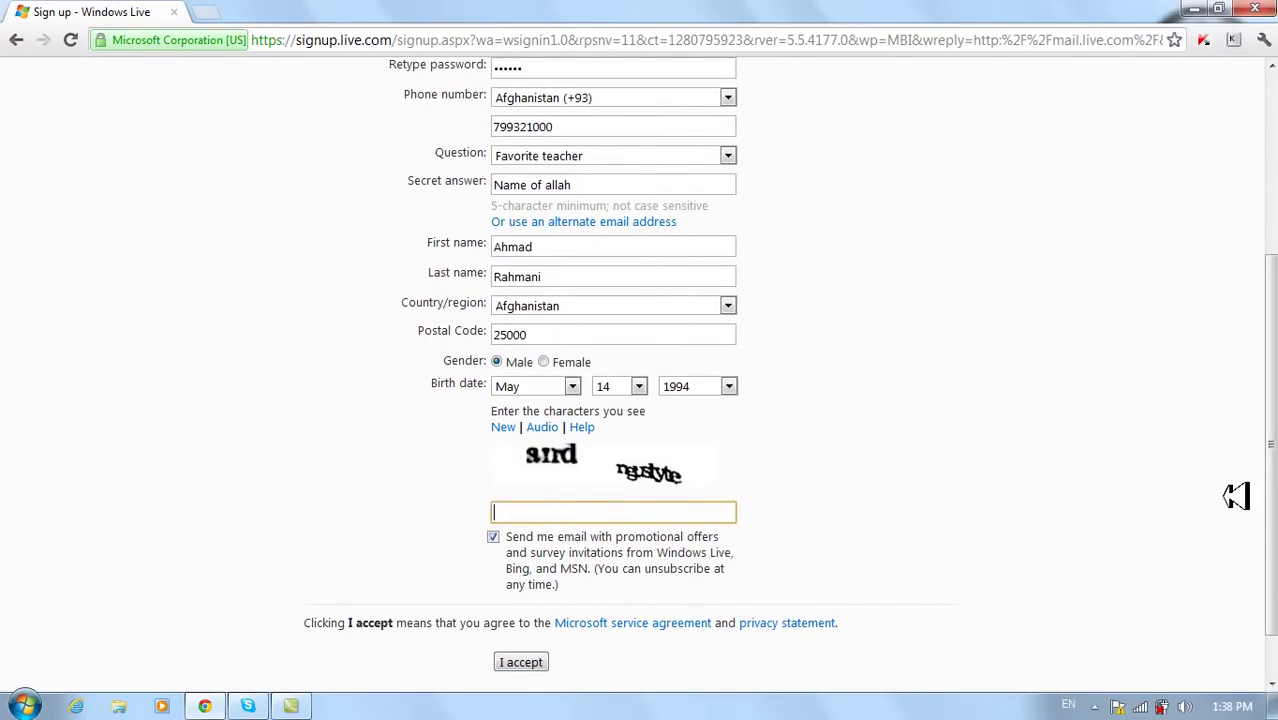
pyautogui.moveTo(1274, 481)
pyautogui.mouseDown()
pyautogui.moveTo(1274, 295)
pyautogui.moveTo(1274, 490)
pyautogui.mouseUp()
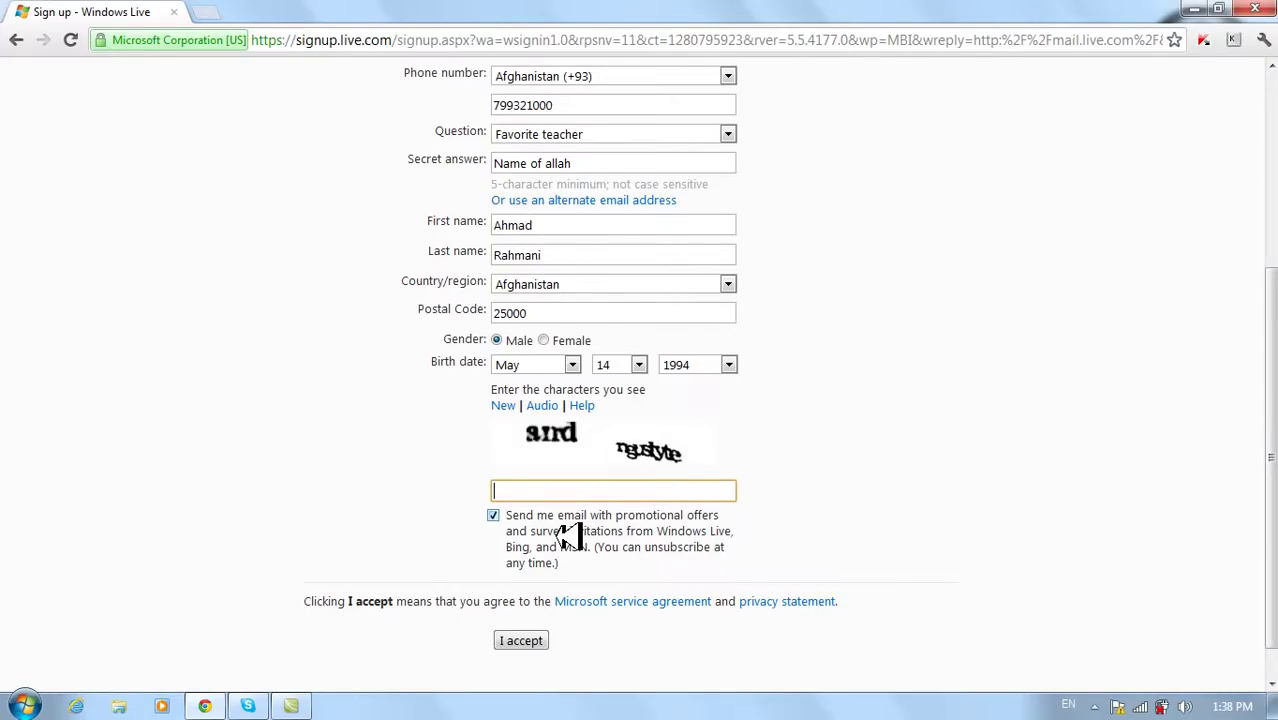
pyautogui.write('a')
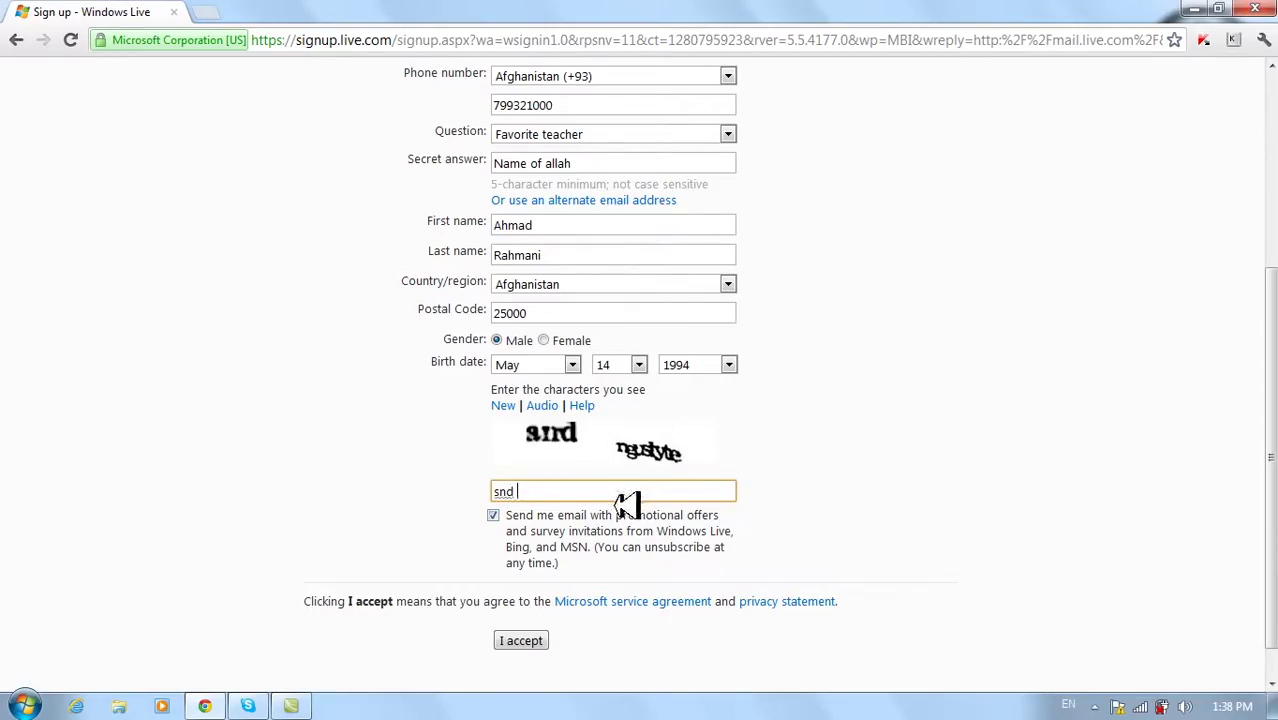
pyautogui.moveTo(491, 491); pyautogui.dragTo(583, 494)
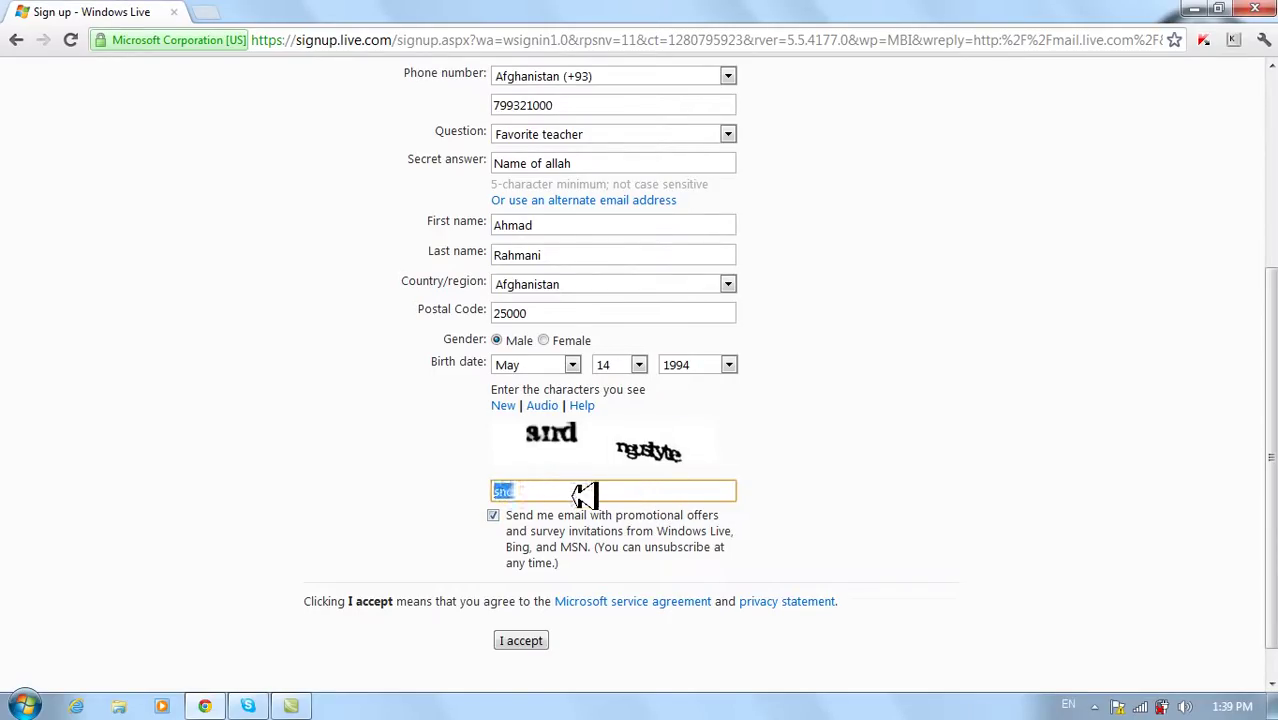
pyautogui.write('and ')
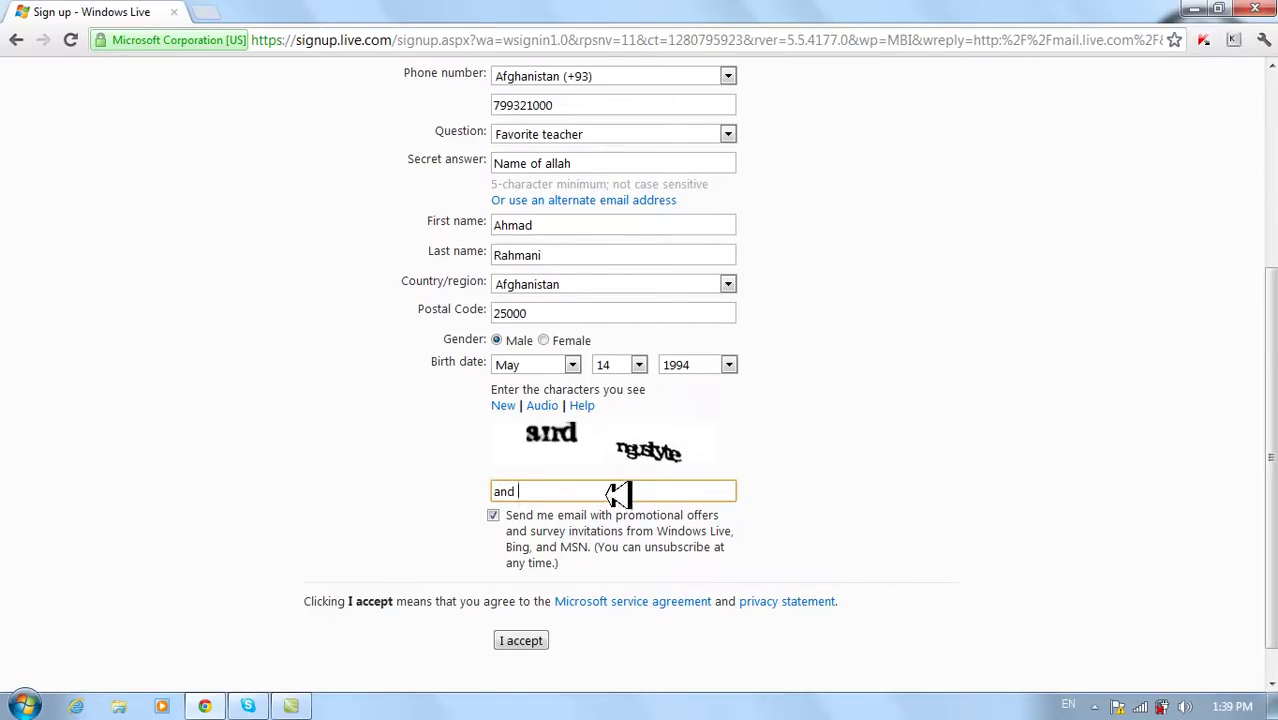
pyautogui.write('rg')
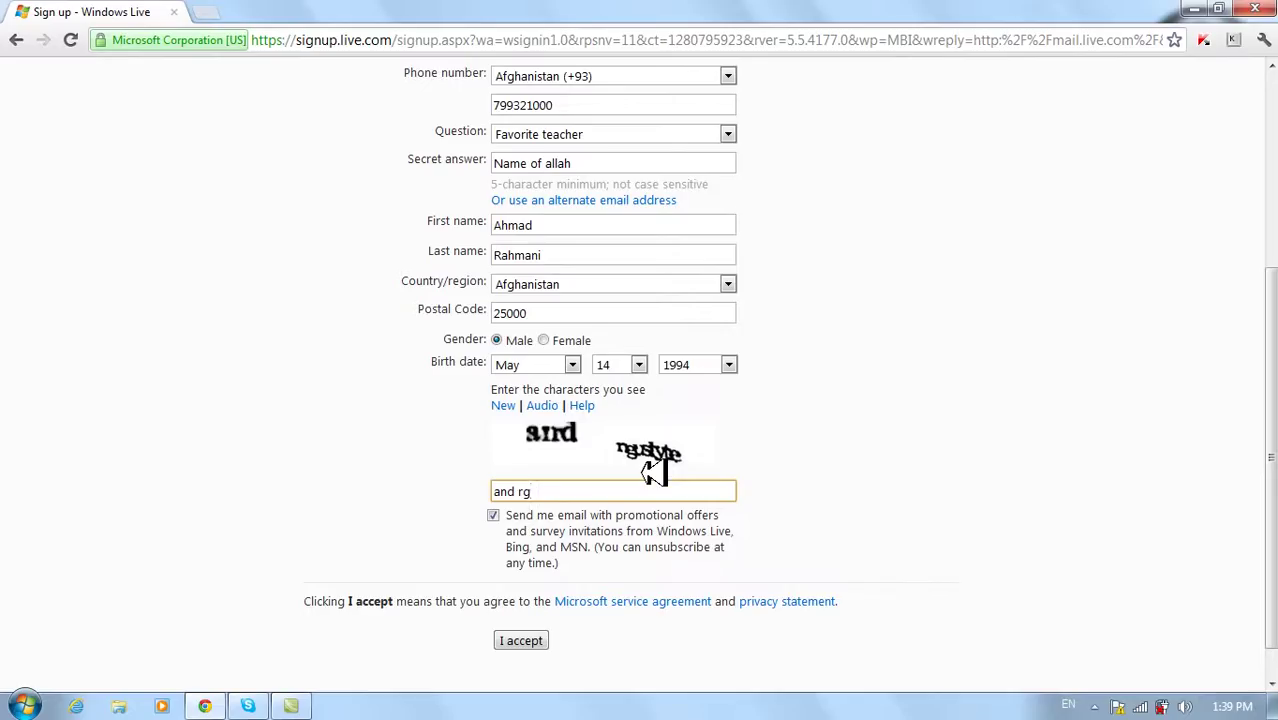
pyautogui.press('BackSpace')
pyautogui.press('BackSpace')
pyautogui.write('ngstyle')
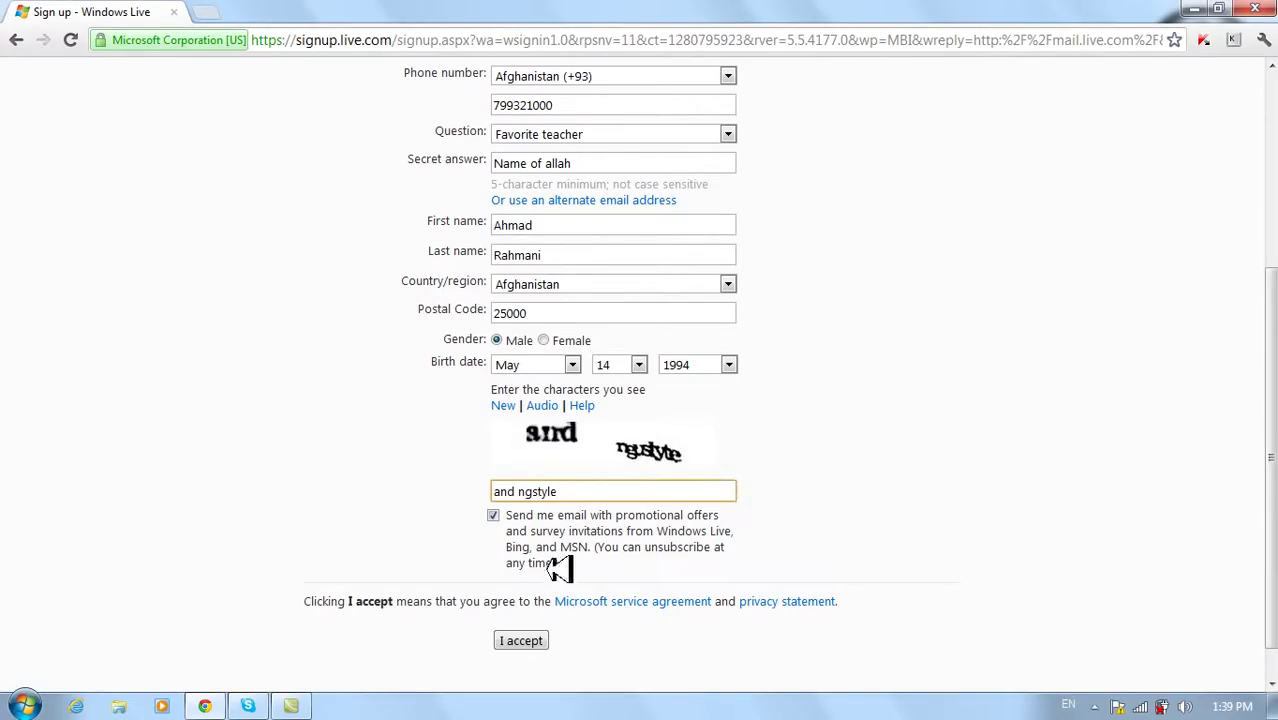
pyautogui.click(524, 641)
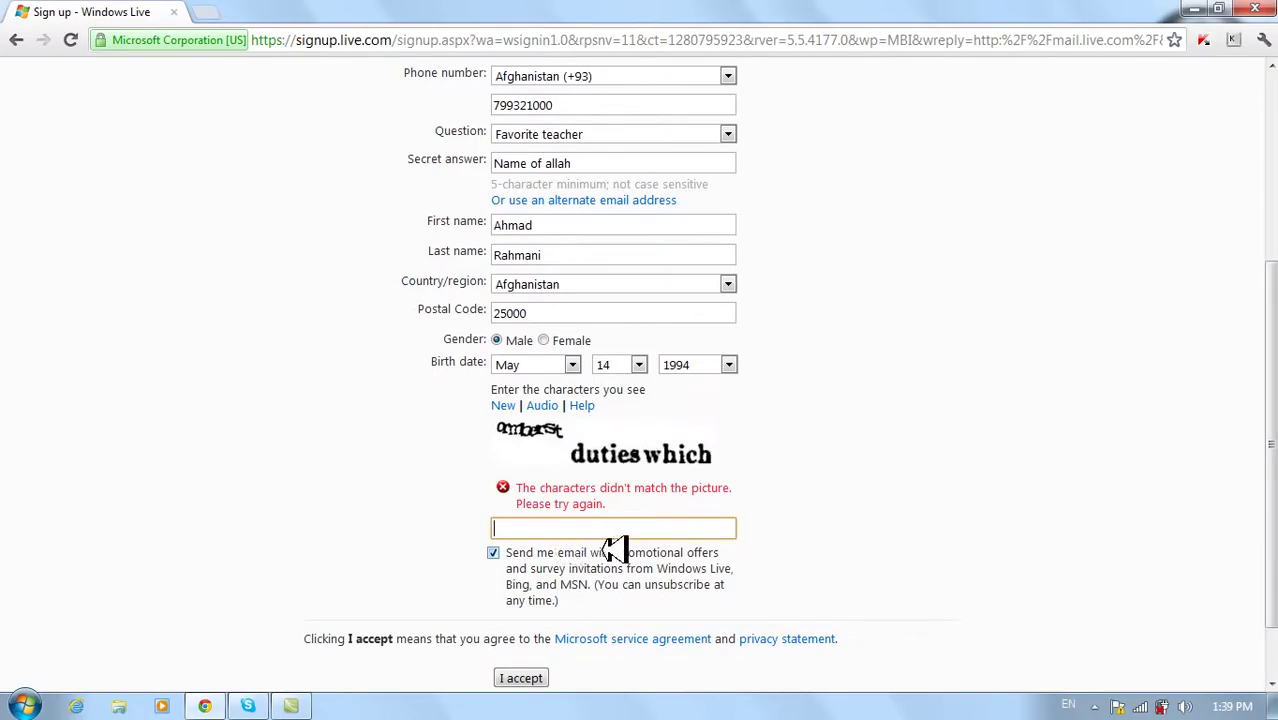
# - Enter the new three-word verification characters and resubmit the sign-up form
pyautogui.write('amhast duties which')
pyautogui.click(530, 677)
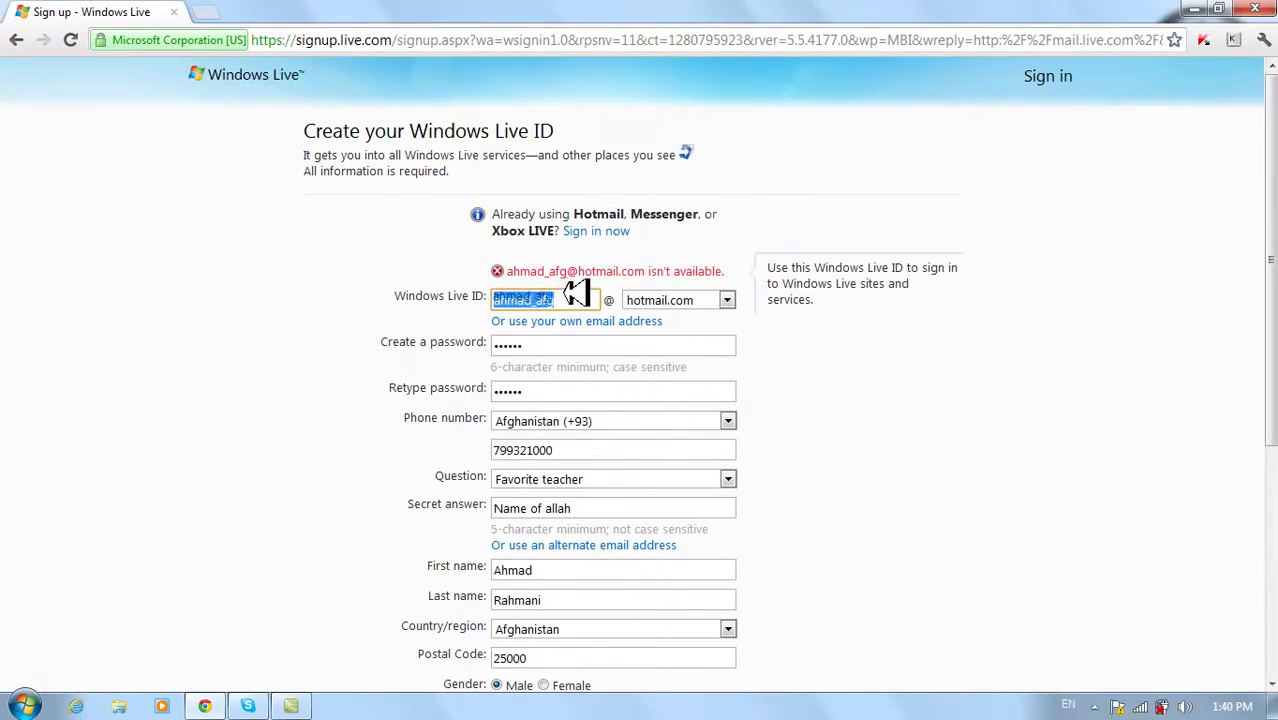
# - Replace the rejected Windows Live ID with a different username
pyautogui.click(553, 290)
pyautogui.moveTo(558, 295); pyautogui.dragTo(481, 282)
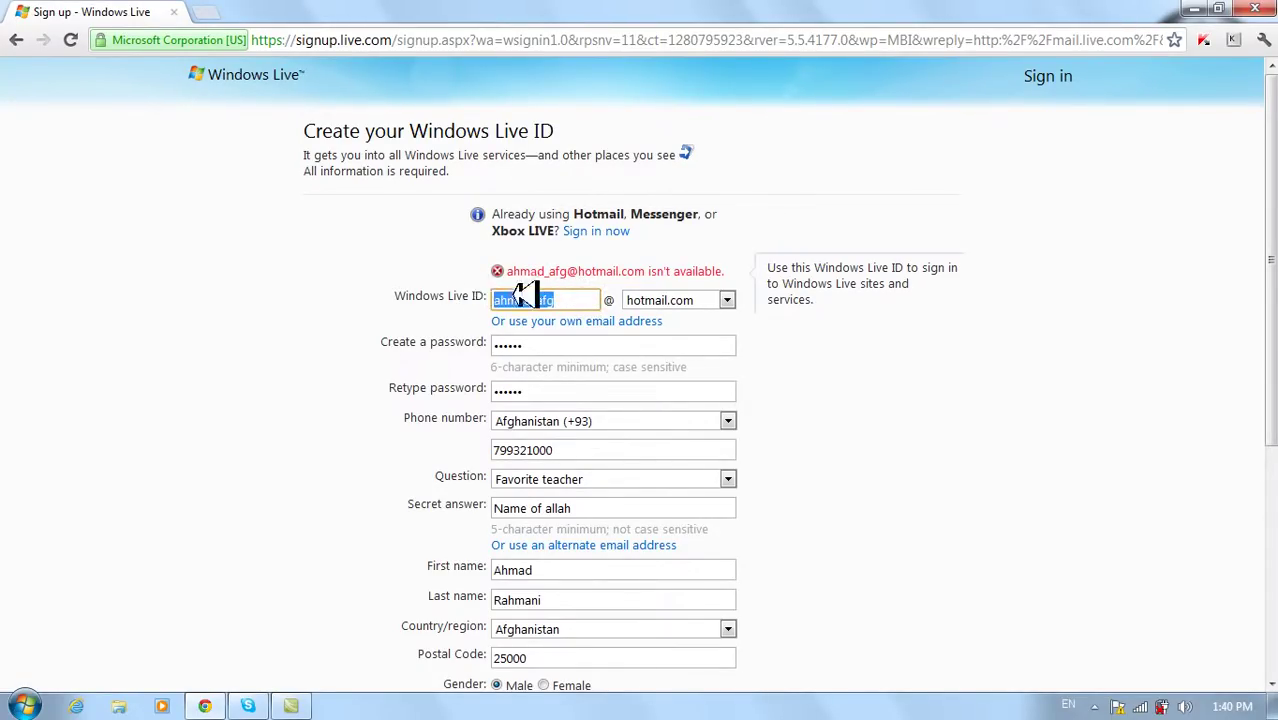
pyautogui.click(575, 297)
pyautogui.press('BackSpace')
pyautogui.press('BackSpace')
pyautogui.press('BackSpace')
pyautogui.press('BackSpace')
pyautogui.press('BackSpace')
pyautogui.press('BackSpace')
pyautogui.press('BackSpace')
pyautogui.press('BackSpace')
pyautogui.press('BackSpace')
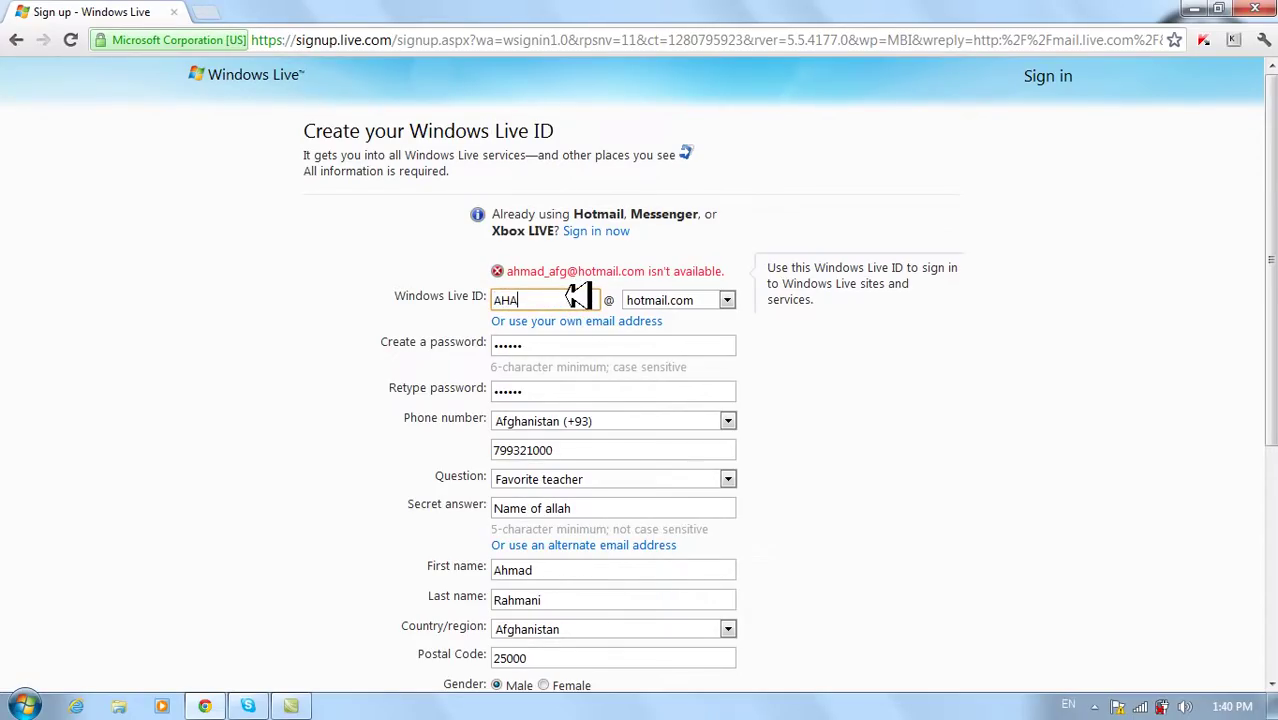
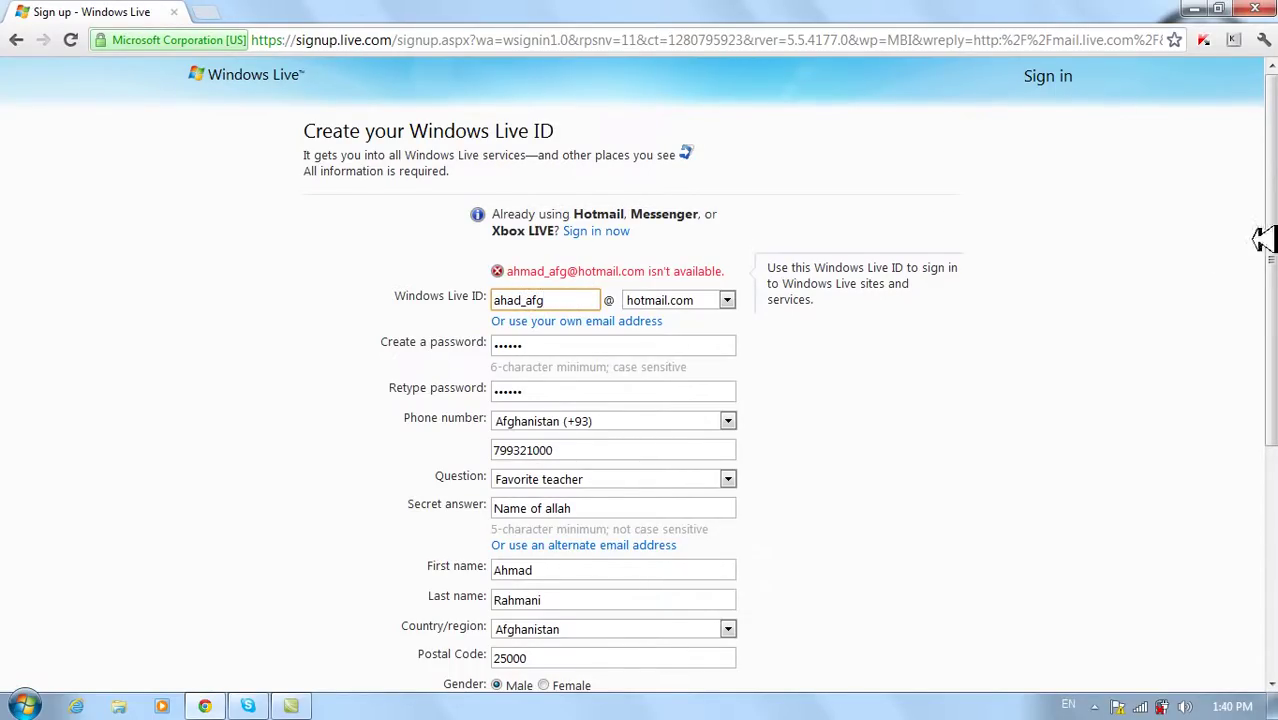
# - Fill in the new verification characters and submit the completed sign-up form
pyautogui.moveTo(1272, 262); pyautogui.dragTo(1272, 437)
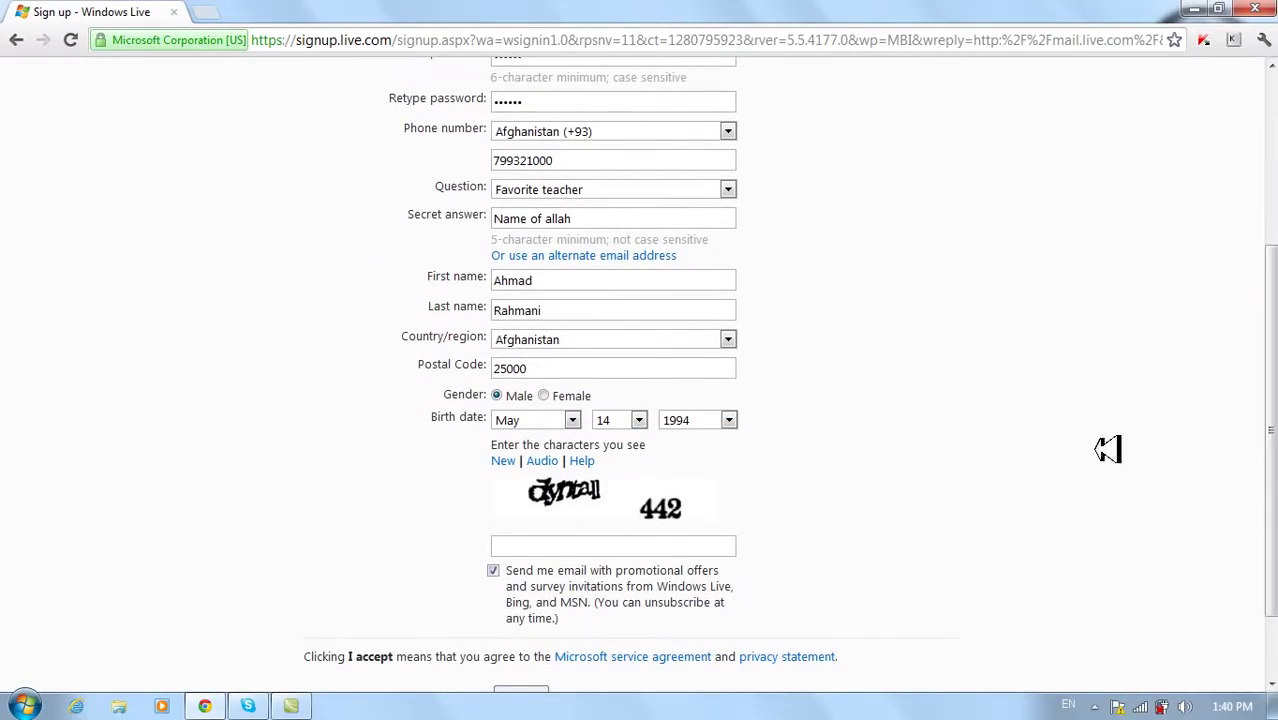
pyautogui.click(562, 552)
pyautogui.write('dyntall ')
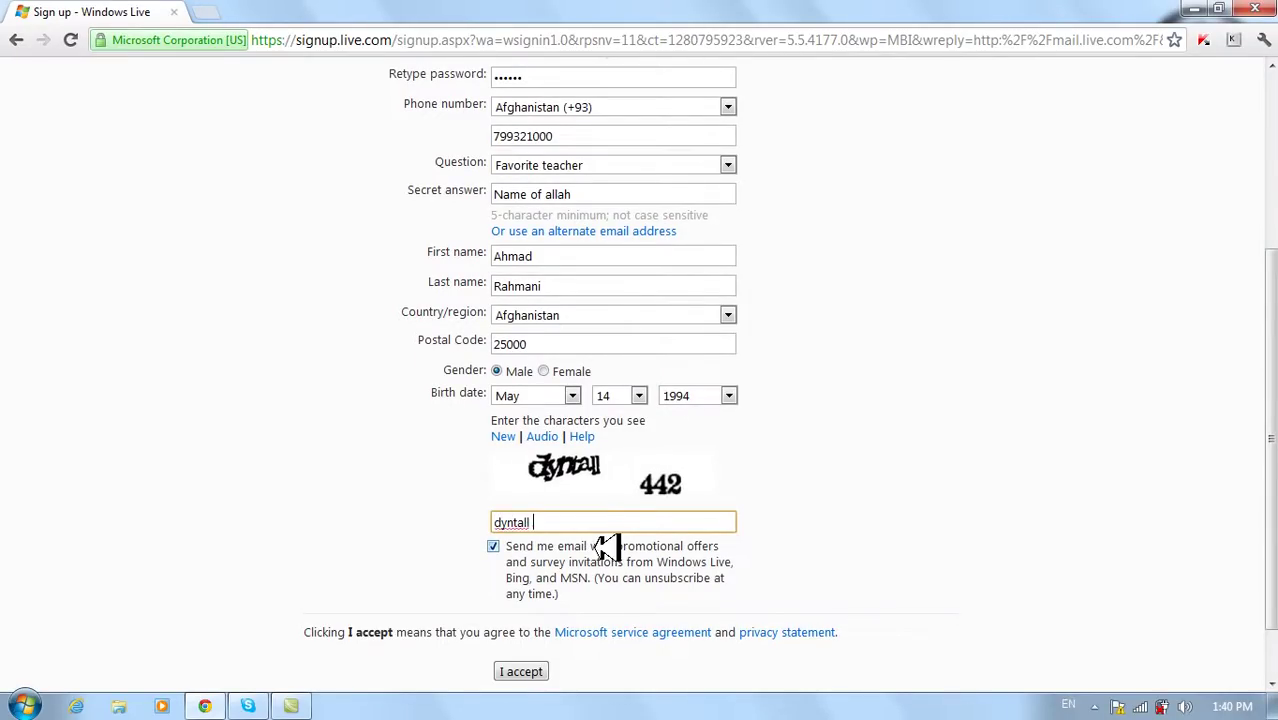
pyautogui.write('442')
pyautogui.click(512, 671)
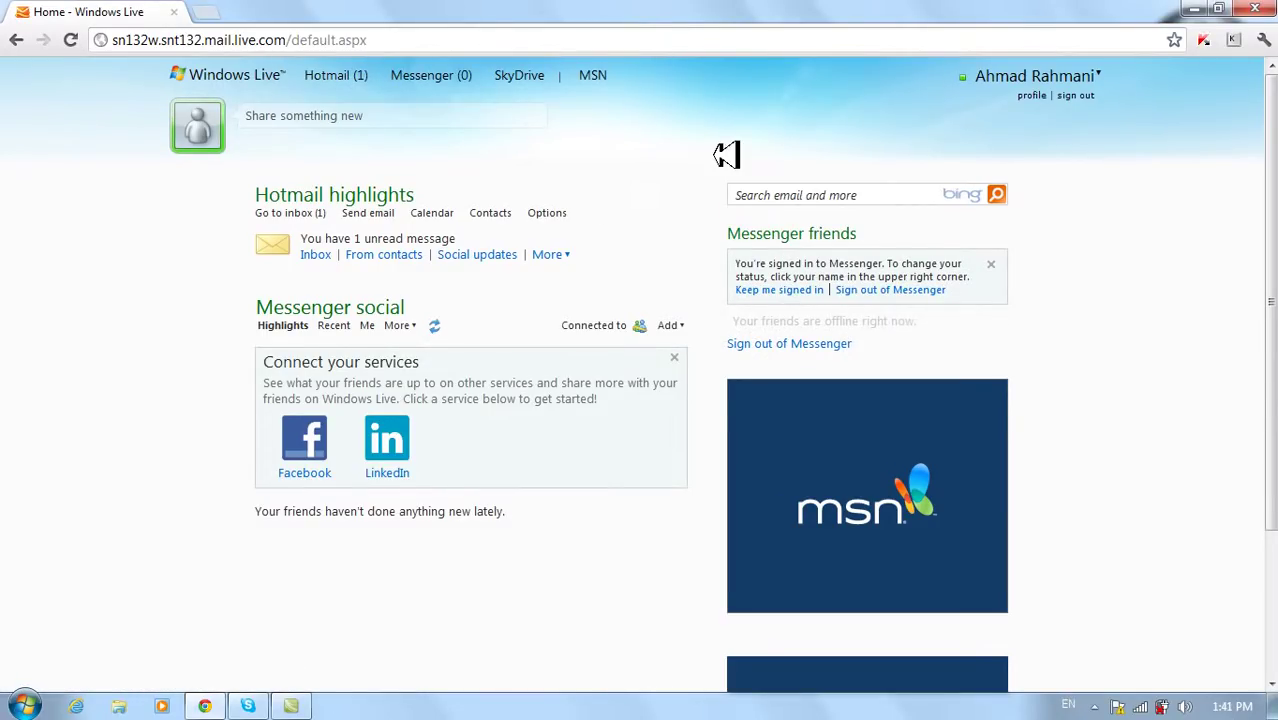
# - Choose sign out from the account name menu at the top of the Windows Live home page
pyautogui.click(1086, 80)
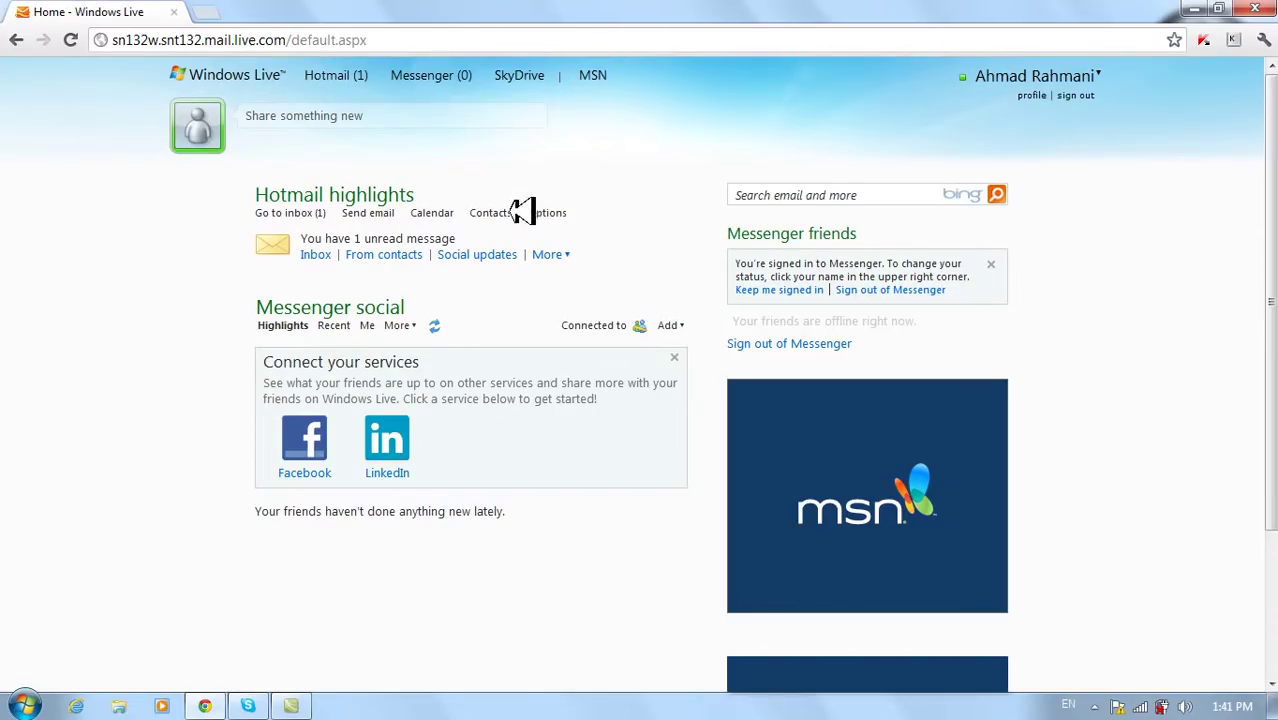
pyautogui.click(1045, 98)
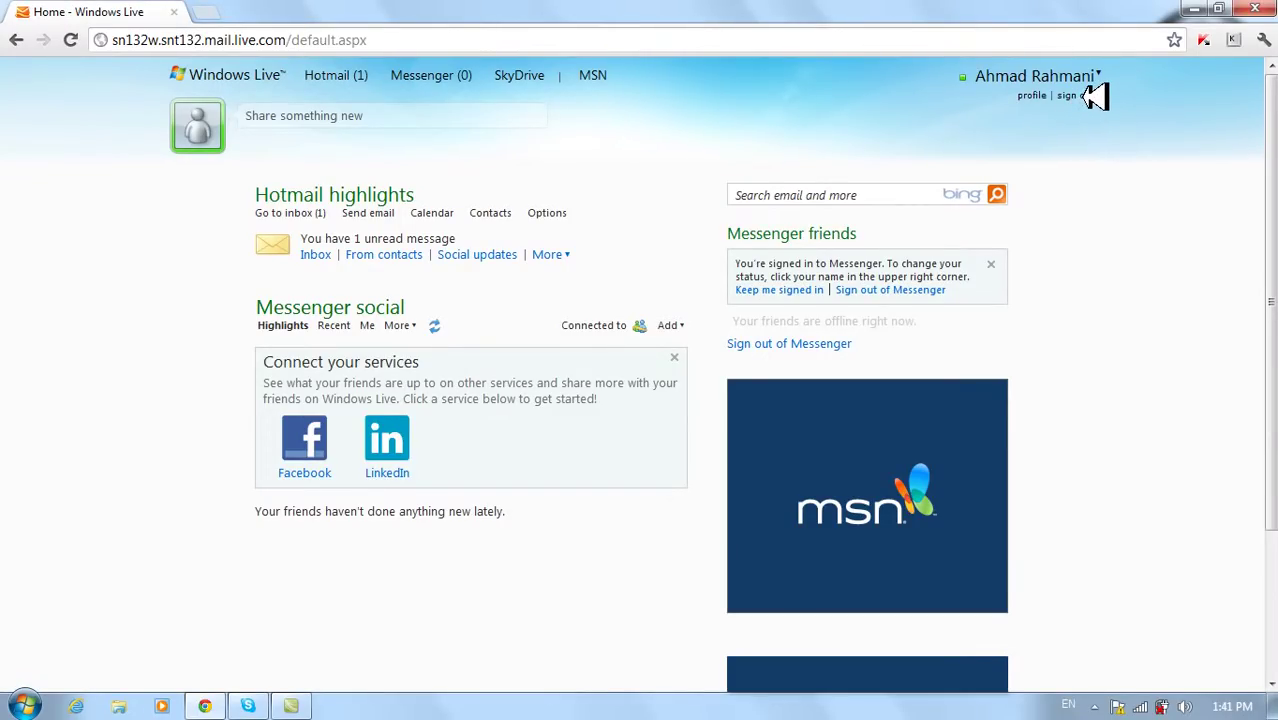
pyautogui.click(1092, 95)
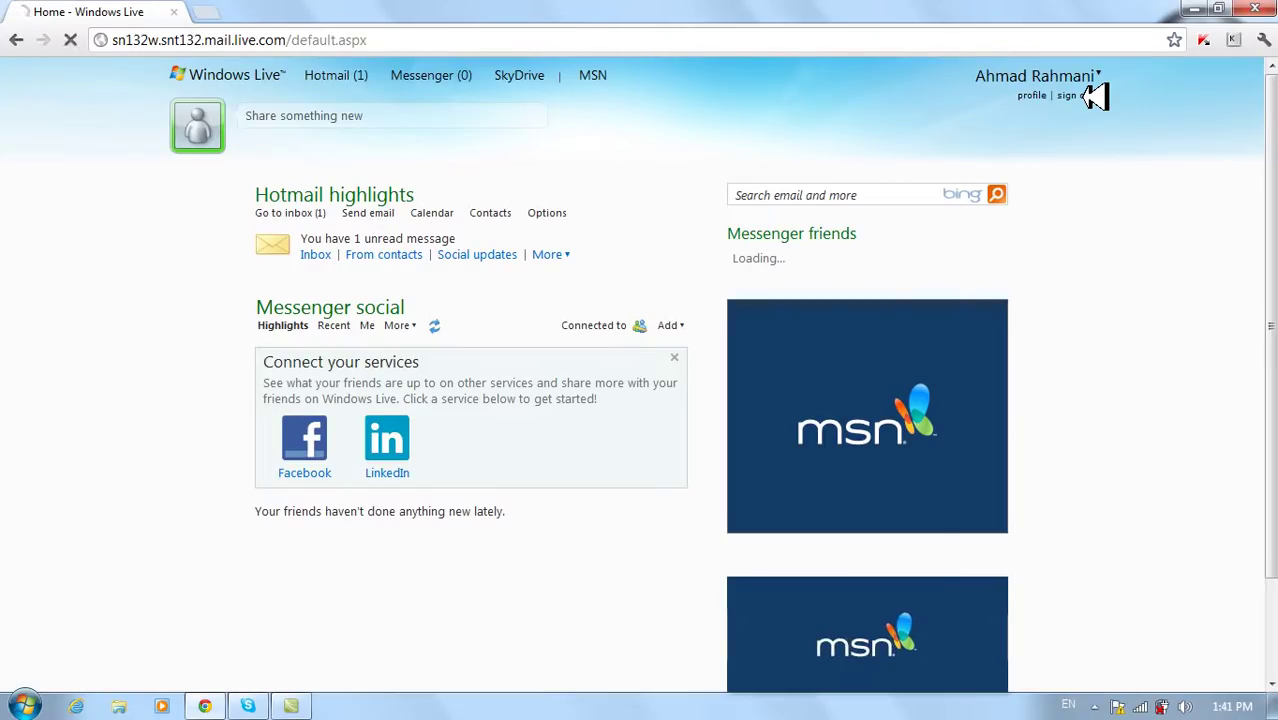